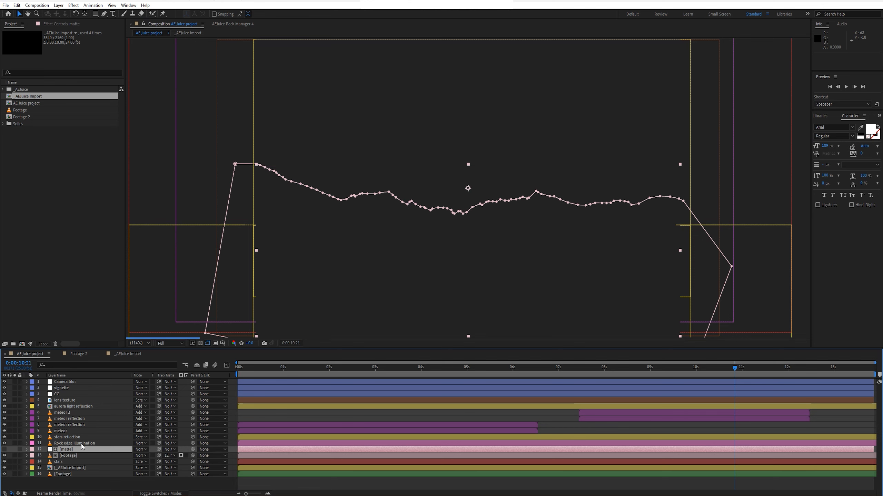
Import the Stars_05 clip from AEJuice Pack Manager into the Footage 2 composition and return to the composition view.
left_click(67, 437)
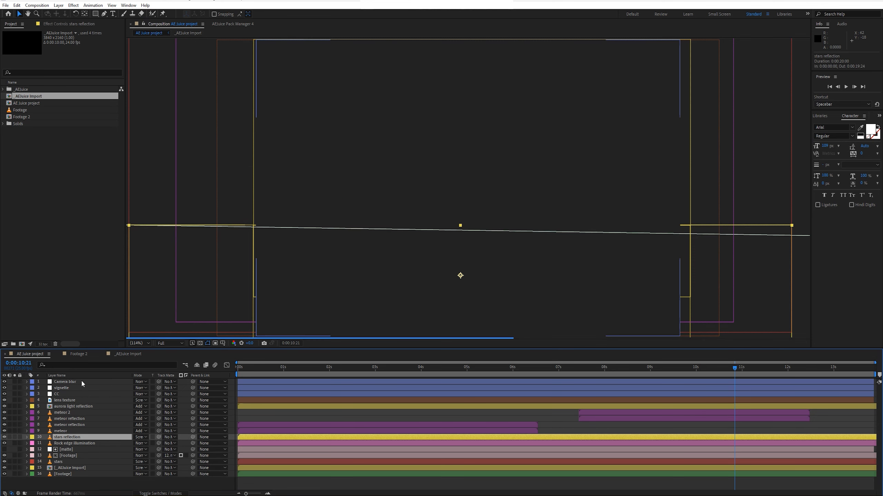
left_click(79, 355)
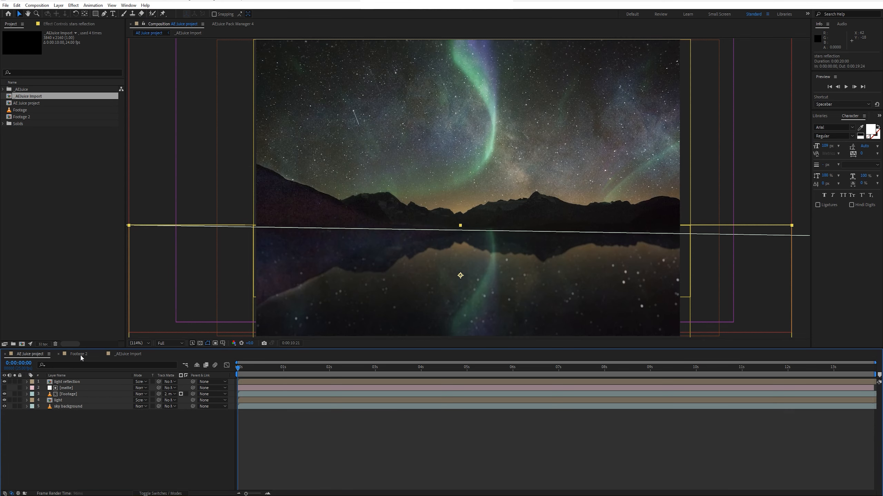
left_click(229, 24)
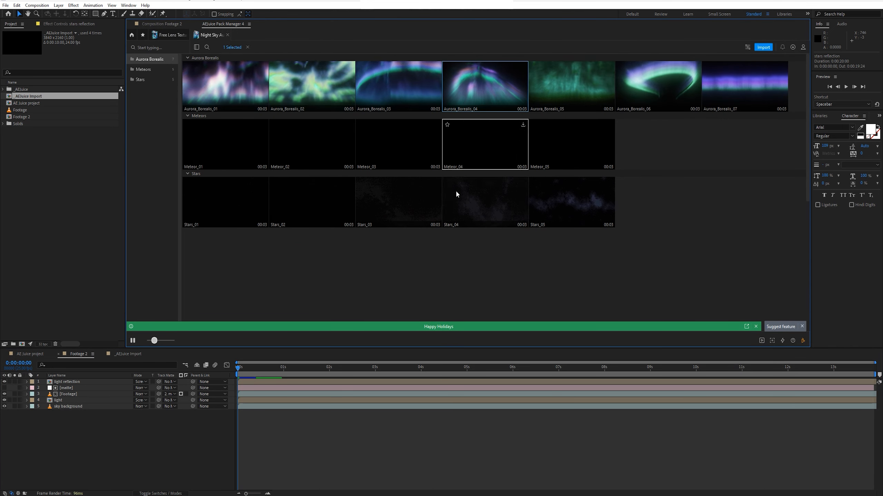
left_click(560, 210)
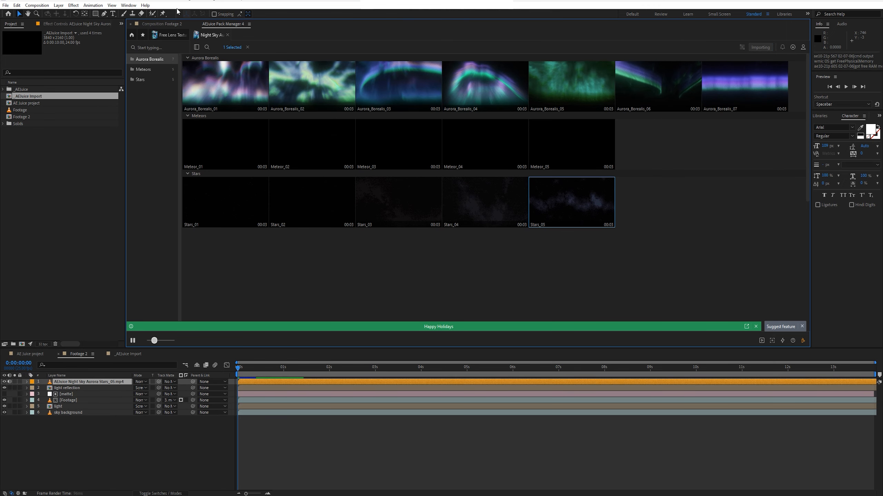
left_click(162, 24)
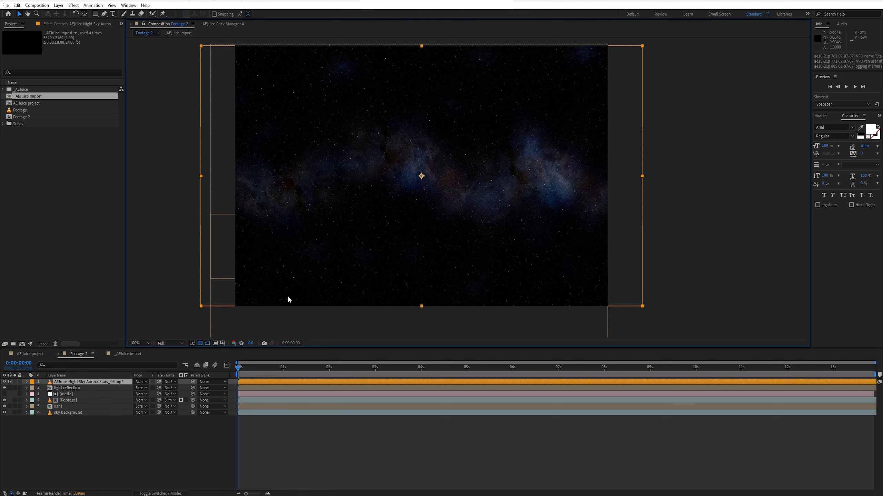
Set the Stars_05 layer's blending mode to Screen and place it directly beneath the [Footage] layer.
left_click(141, 382)
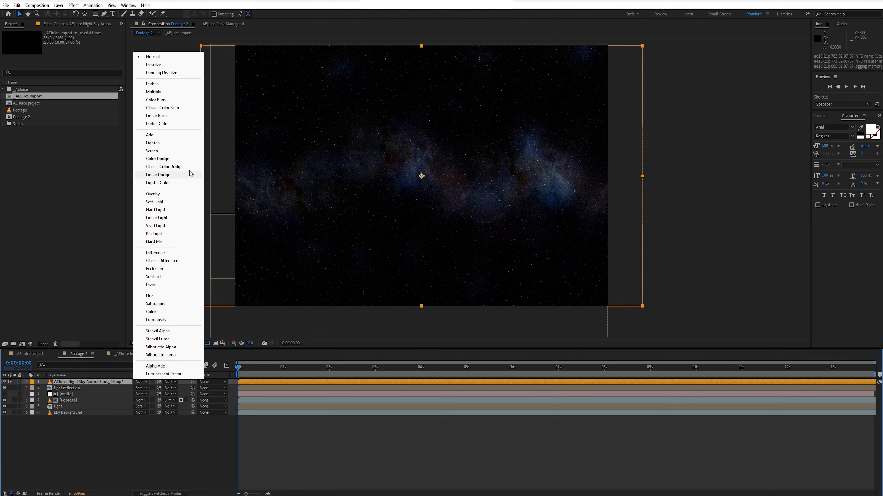
left_click(152, 150)
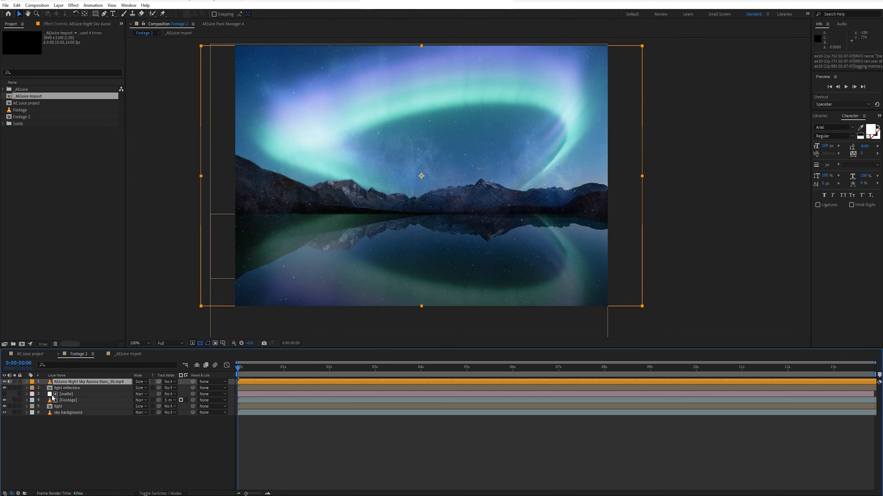
left_click_drag(116, 382, 107, 404)
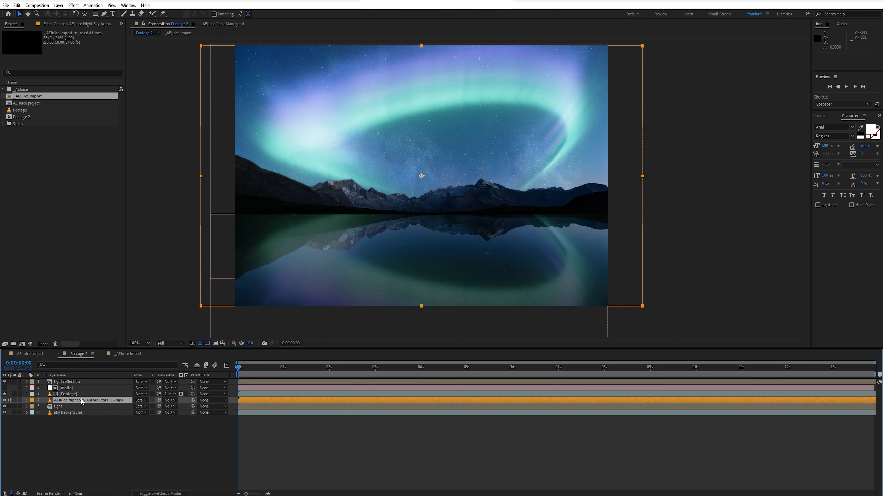
Shift the Stars_05 layer upward in the sky and lower its opacity.
left_click_drag(422, 171, 423, 148)
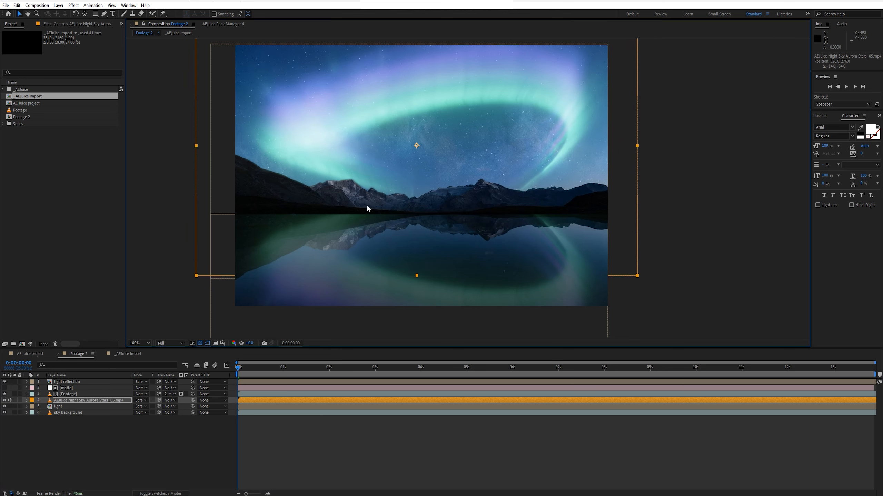
key("t")
left_click(139, 407)
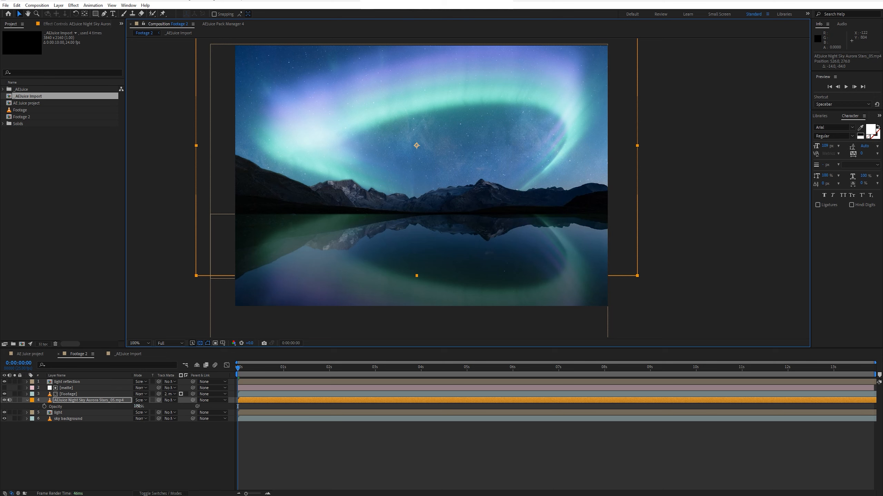
type("80")
key("Return")
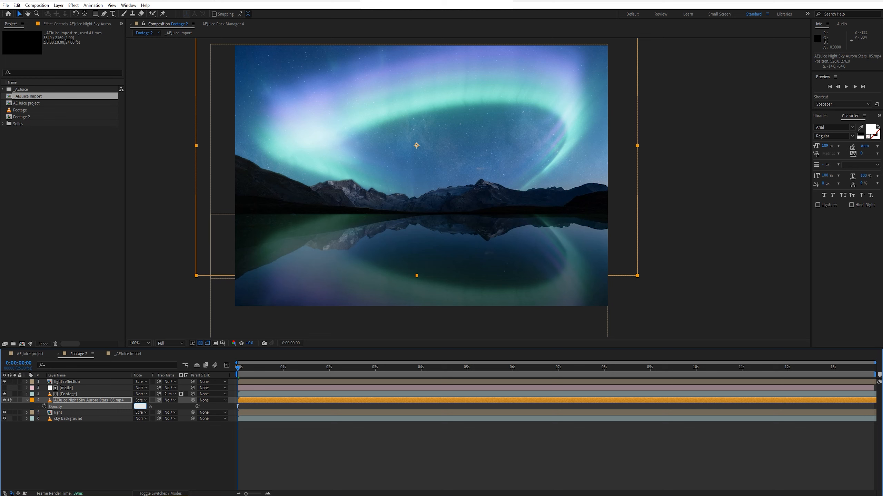
Rename the Stars_05 layer as "stars" and collapse its properties.
left_click(62, 406)
key("Return")
type("stars")
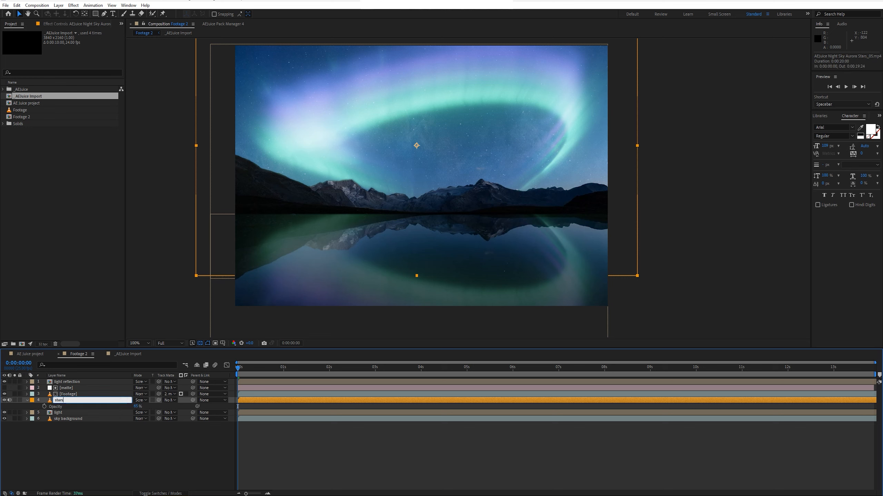
key("Return")
left_click(60, 399)
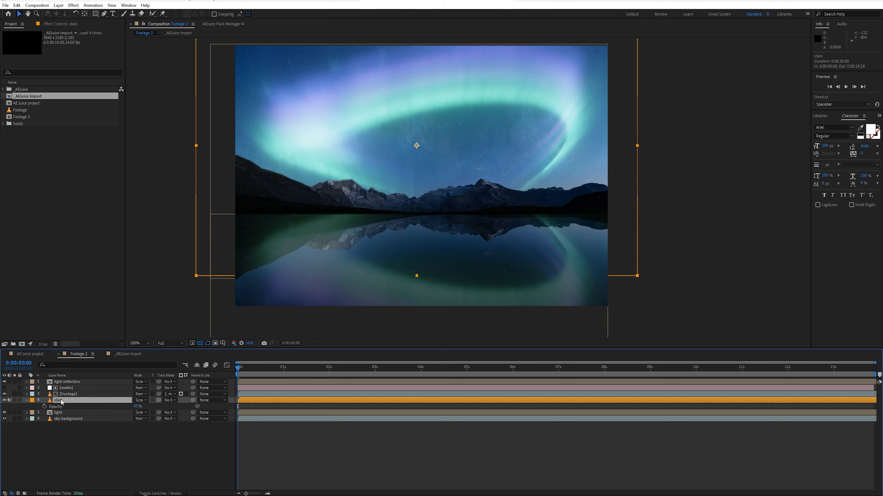
left_click(27, 401)
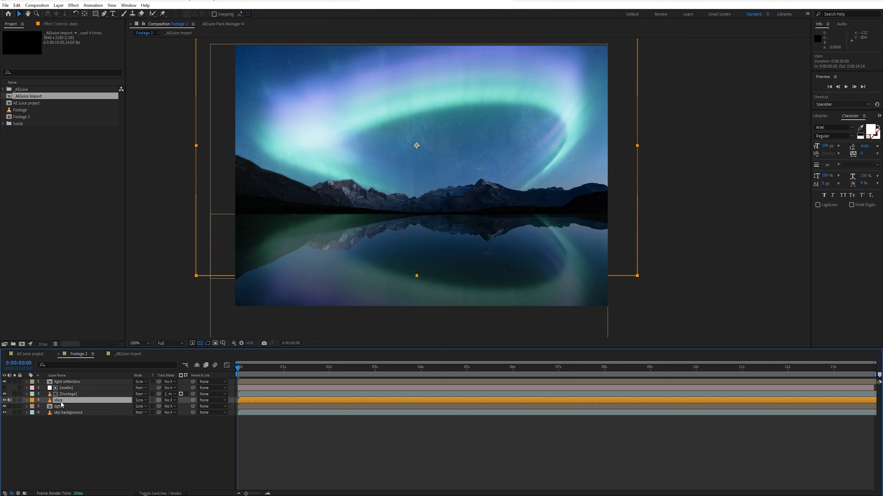
Duplicate the stars layer, moving the copy above all other layers and renaming it "stars reflection".
key("ctrl+d")
left_click_drag(61, 401, 87, 382)
key("Return")
type("stars ")
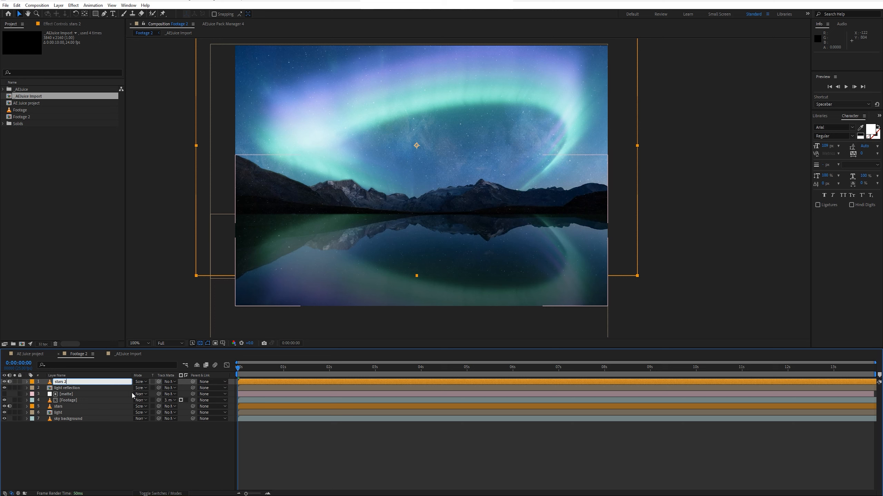
type("reflection")
key("Return")
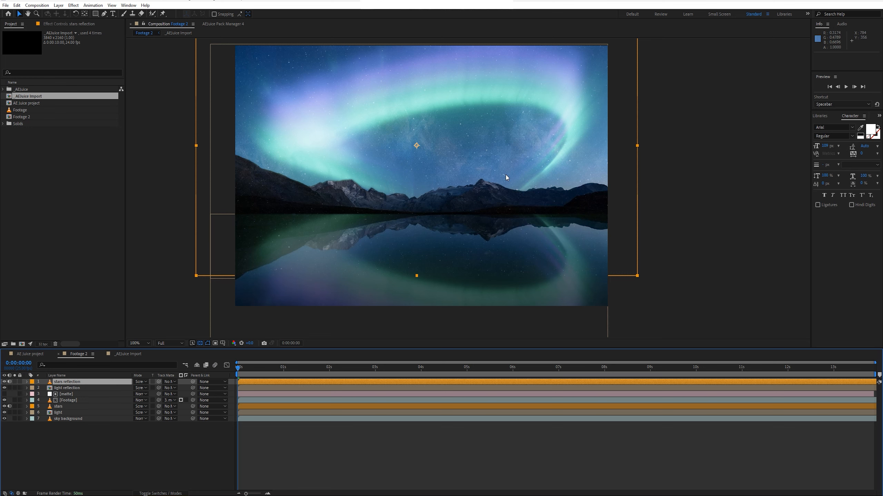
Flip the stars reflection layer vertically and move it down over the lake.
key("shift+Left")
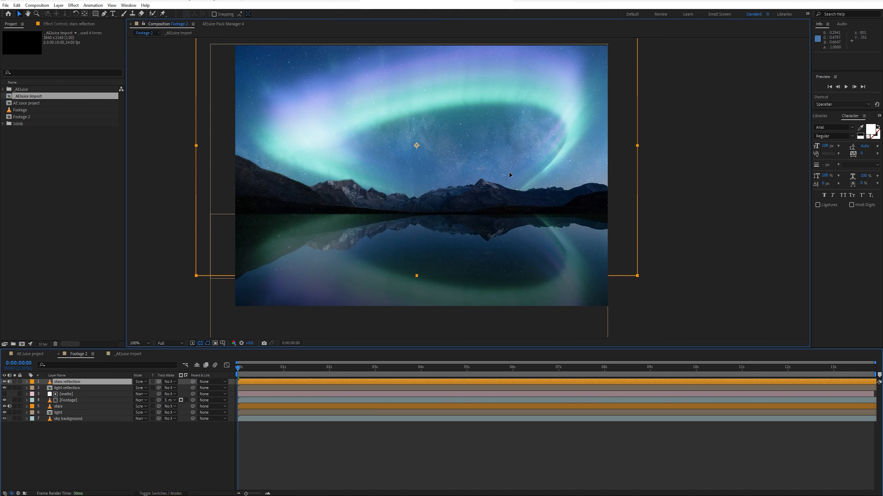
key("comma")
key("comma")
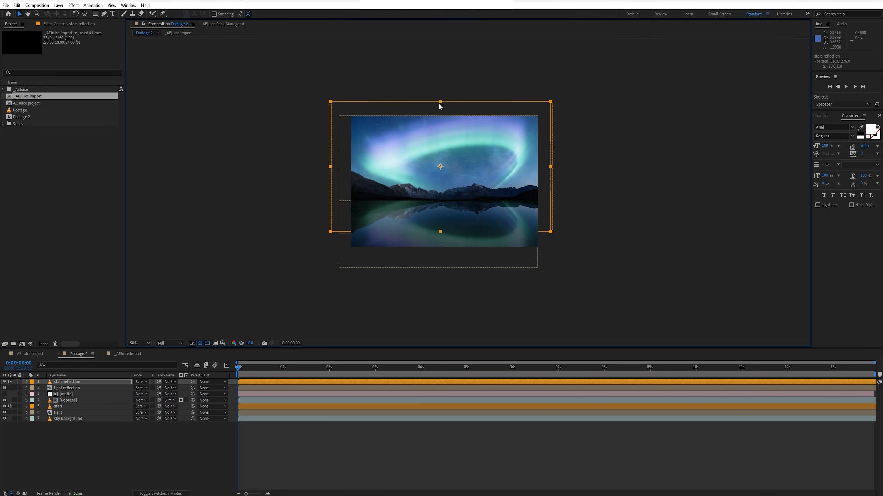
key("ctrl+z")
left_click_drag(442, 102, 444, 231)
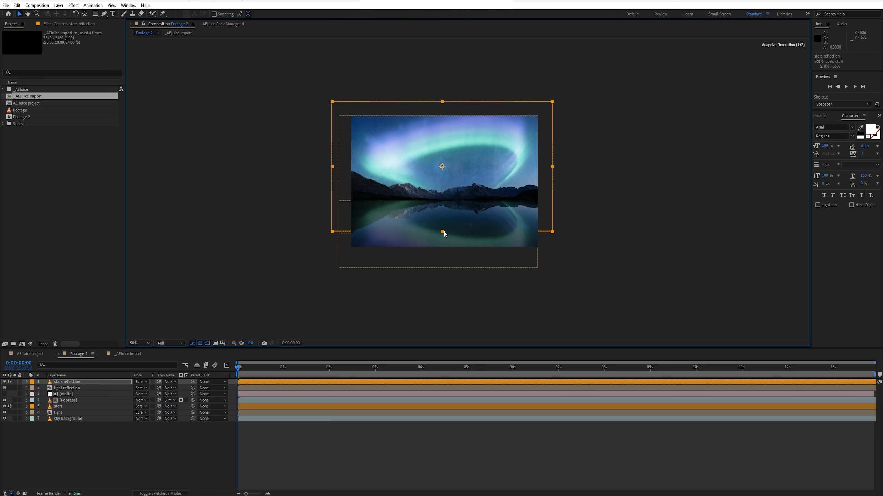
mouse_move(495, 177)
left_mouse_down()
mouse_move(494, 212)
mouse_move(500, 180)
left_mouse_up()
scroll(532, 248, "up", 1)
key("space")
Copy the light reflection layer's mask onto the stars reflection layer and align the mask's upper edge with the shoreline.
left_click(91, 388)
key("m")
left_click(90, 396)
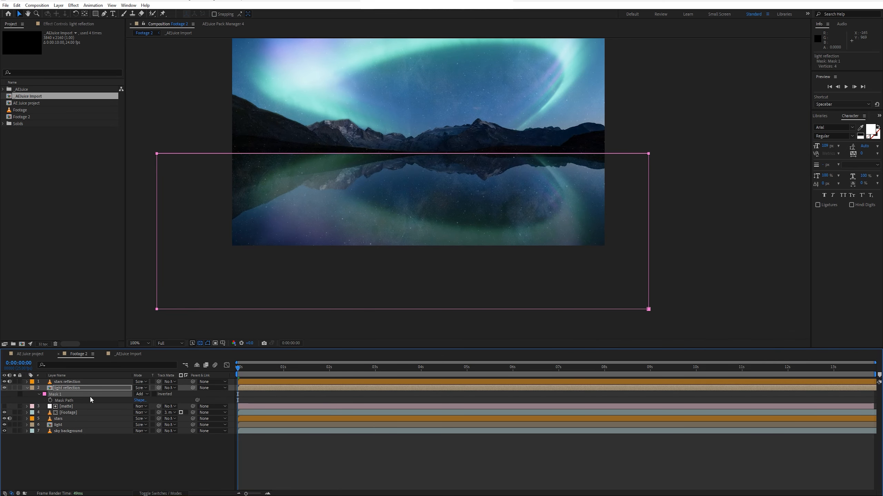
left_click(86, 382)
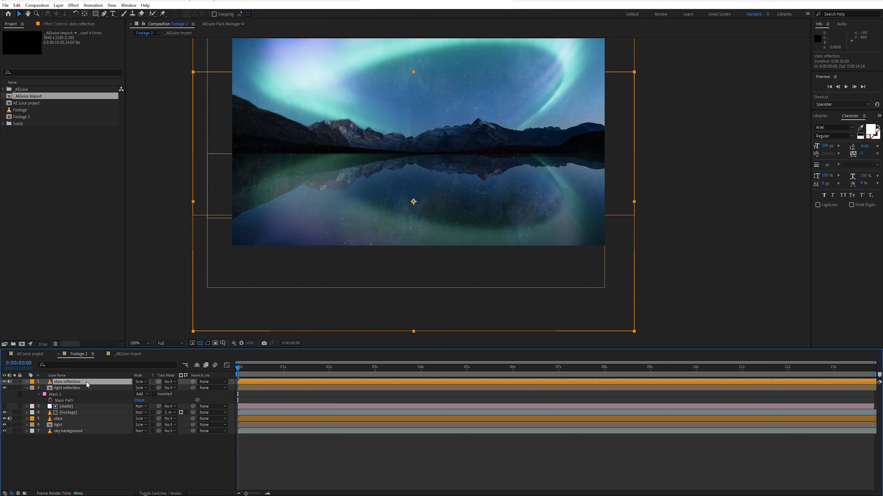
key("ctrl+v")
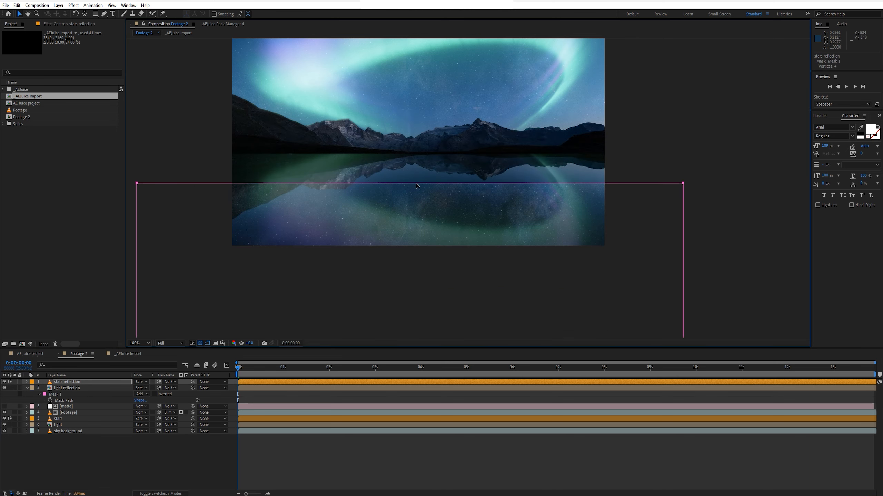
left_click_drag(460, 233, 459, 202)
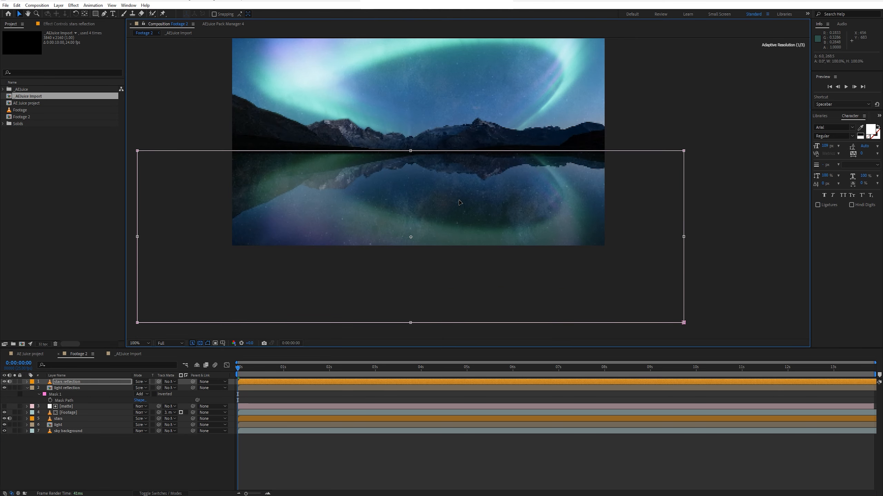
double_click(719, 158)
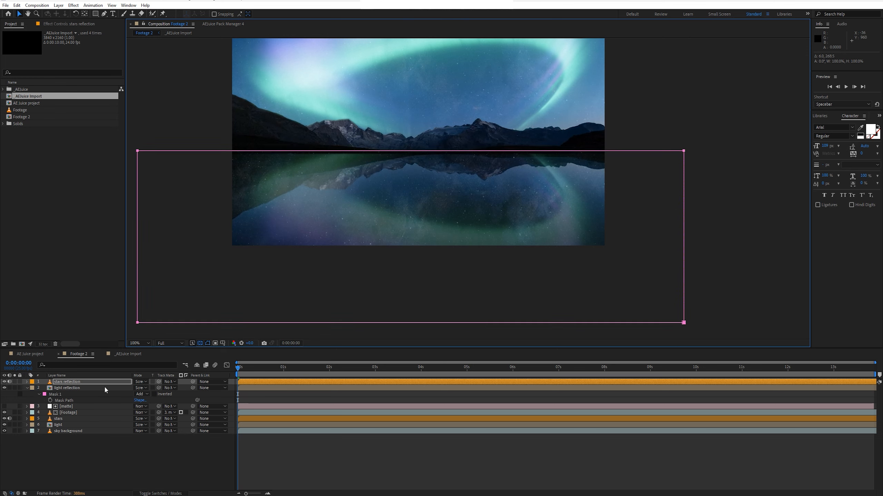
Set the stars reflection layer's opacity to 35% and collapse the open layer properties.
key("t")
left_click(138, 388)
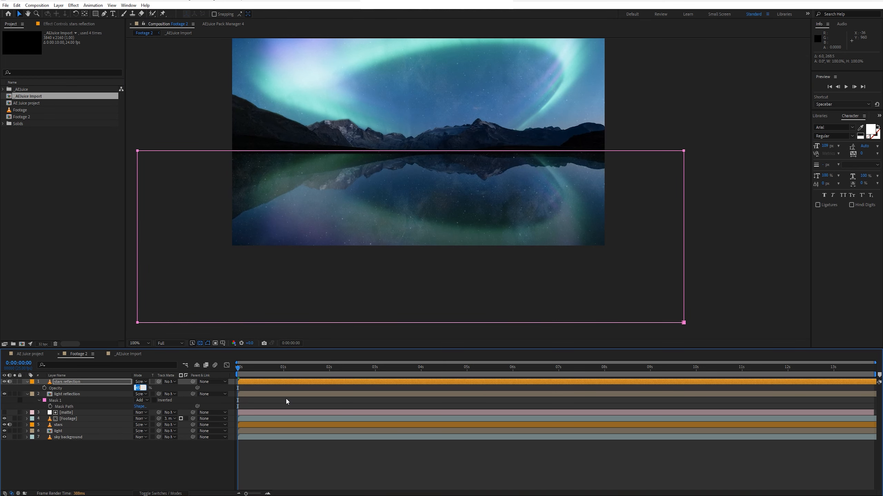
type("35")
key("Return")
left_click(722, 166)
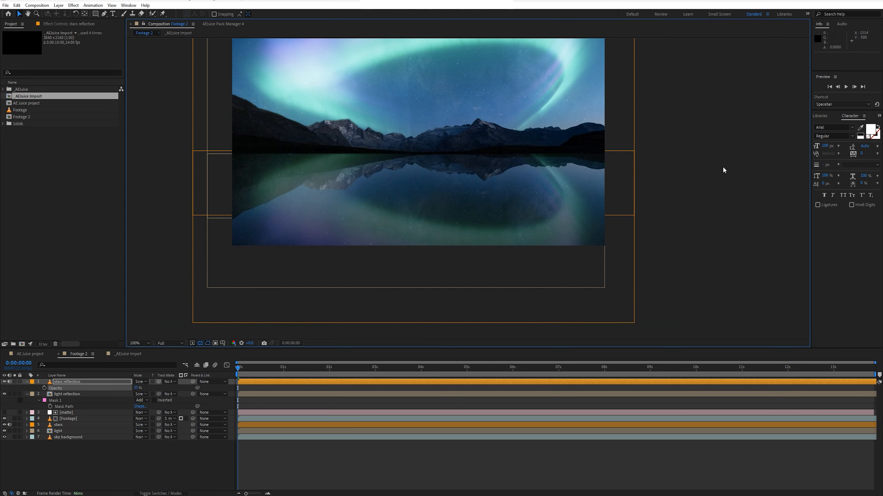
left_click_drag(373, 180, 382, 249)
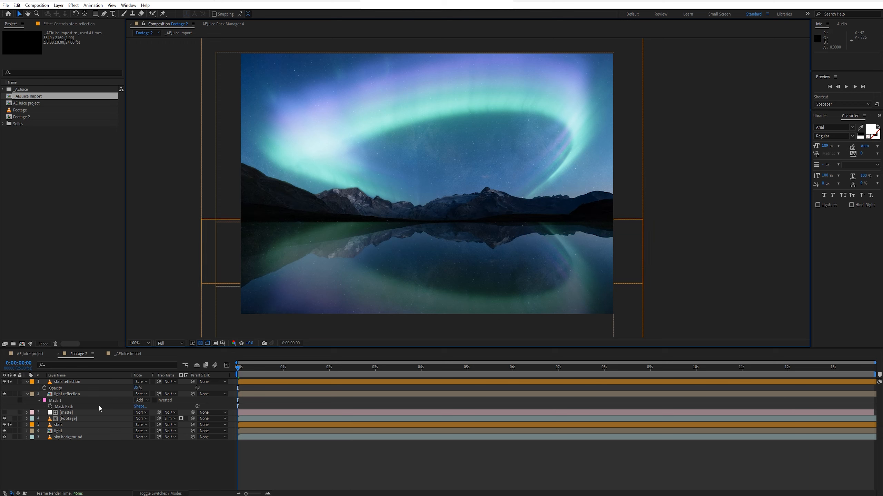
left_click(27, 385)
left_click(27, 383)
left_click(26, 387)
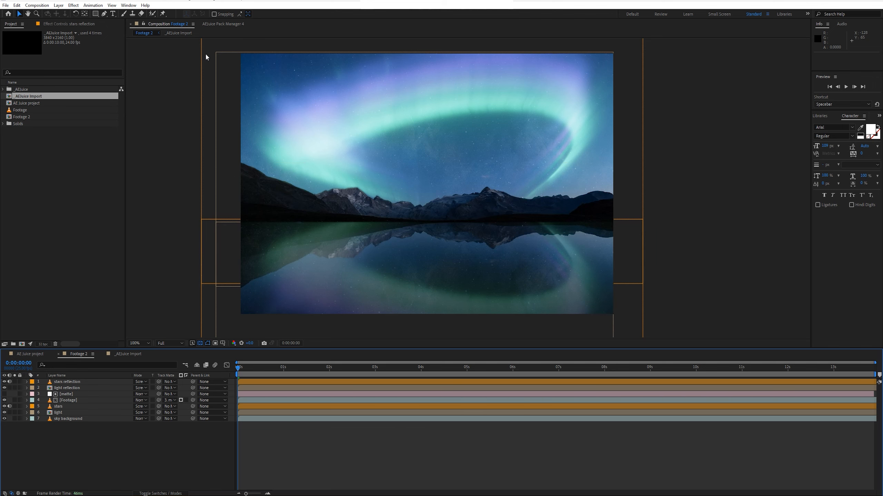
Import the Meteor_02 clip from AEJuice Pack Manager into the composition and rename its layer "meteor".
left_click(224, 25)
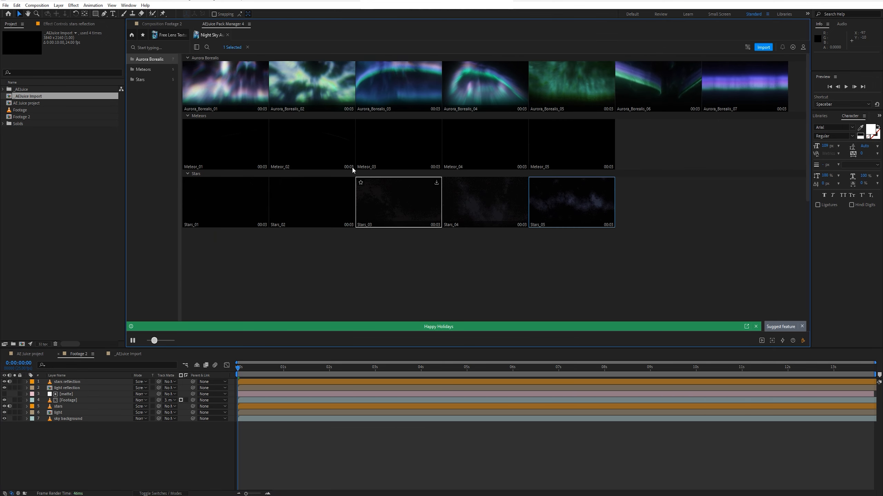
left_click(338, 145)
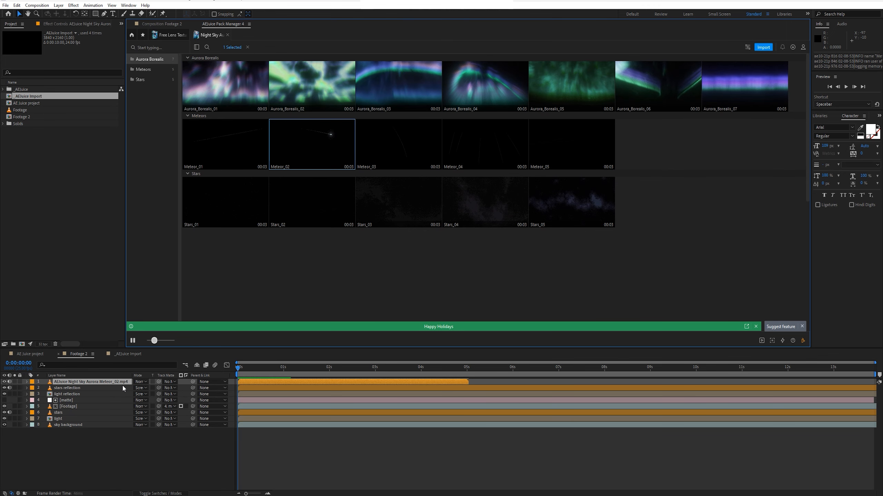
left_click(118, 383)
key("Return")
type("metoer")
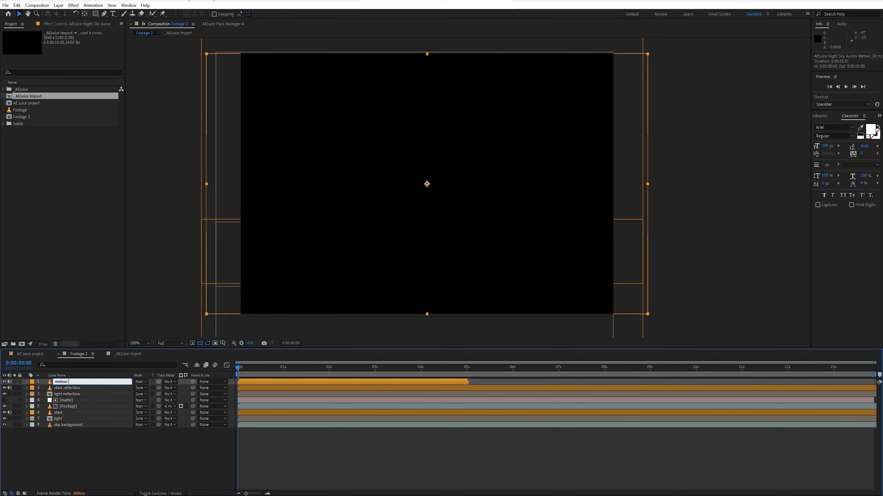
key("Return")
Preview the meteor at 0:00:01:24 and set the composition's preview resolution to Third.
left_click_drag(247, 369, 327, 376)
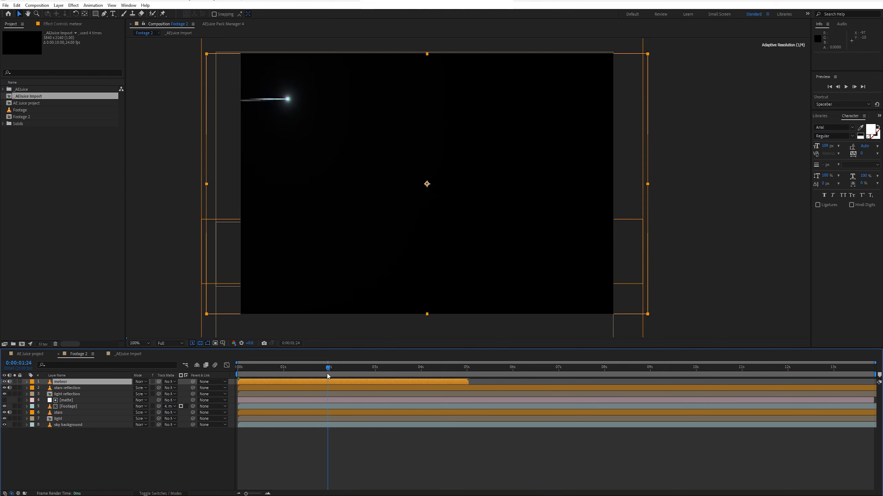
left_click(171, 346)
left_click(165, 360)
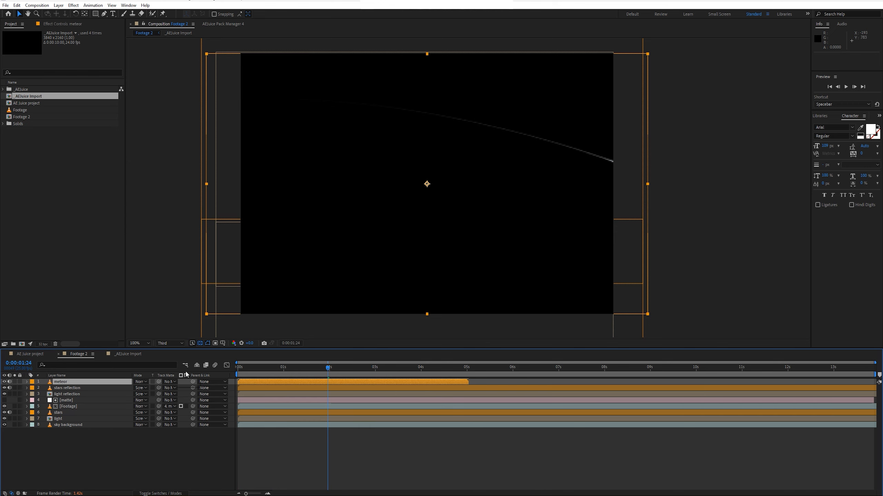
Time-stretch the meteor layer with a stretch factor of 160%, holding its in-point in place.
right_click(101, 381)
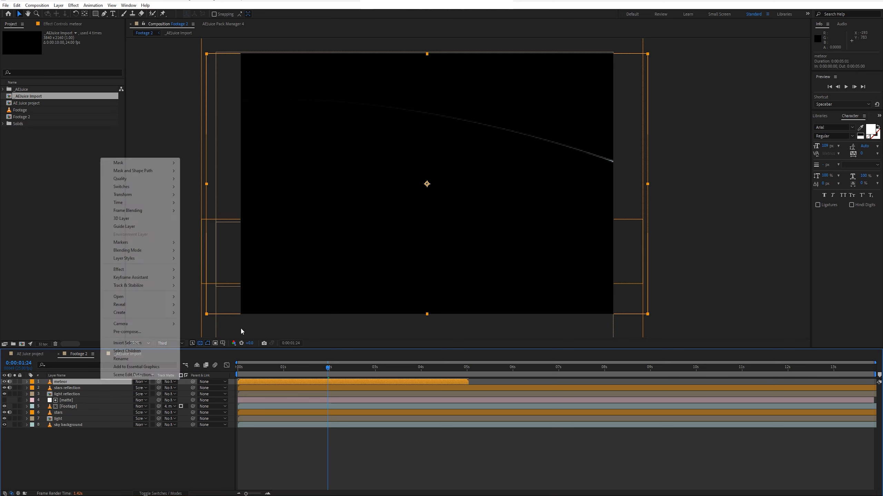
mouse_move(136, 203)
left_click(264, 218)
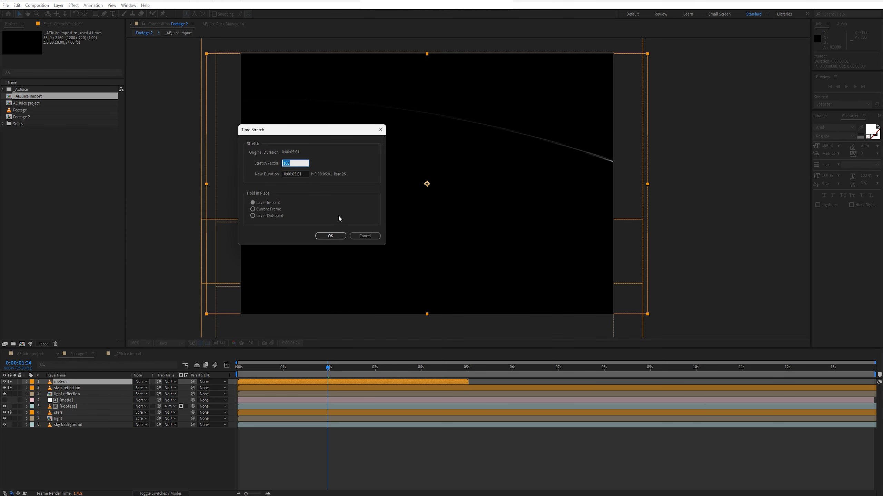
type("160")
key("Return")
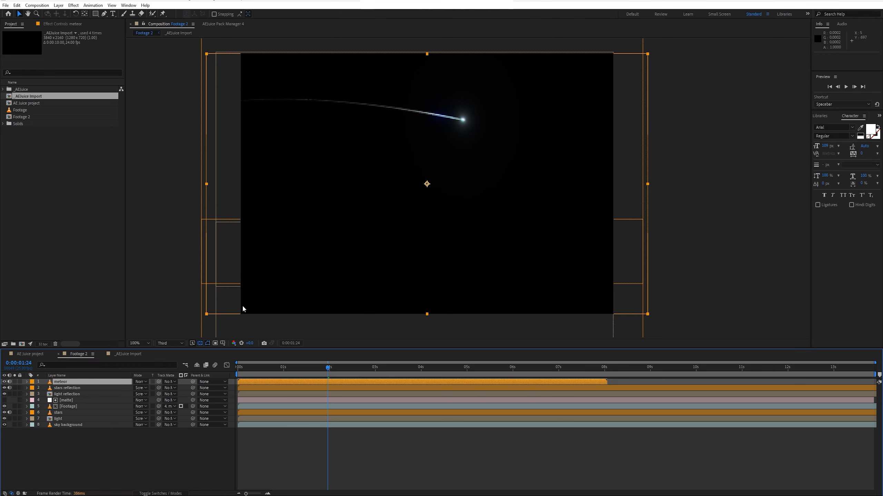
Place the meteor layer directly below the Footage layer and set its blending mode to Add.
left_click_drag(87, 381, 87, 410)
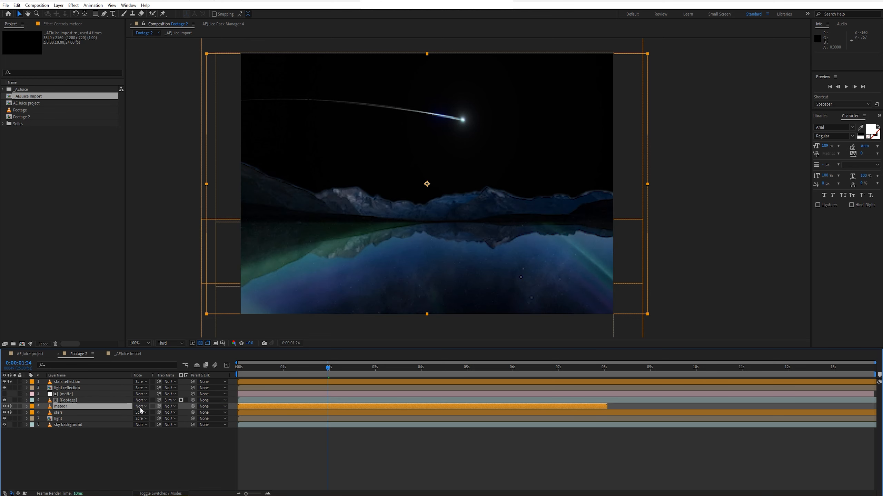
left_click(140, 407)
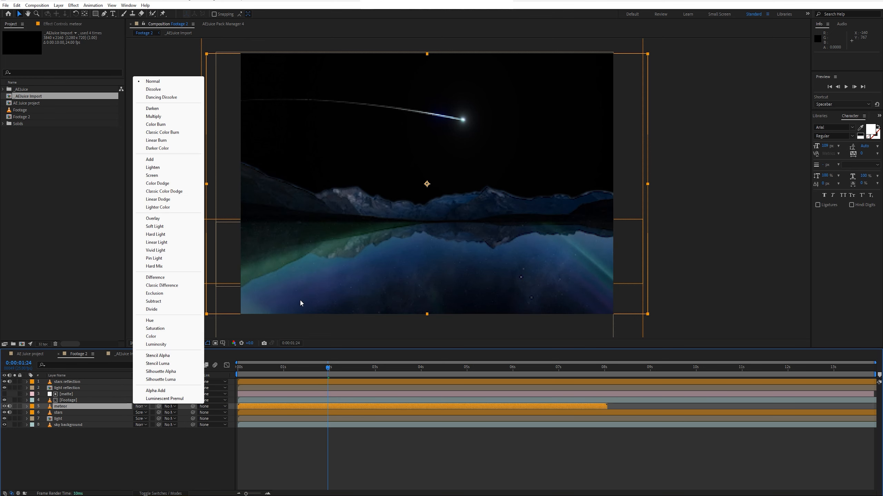
left_click(157, 160)
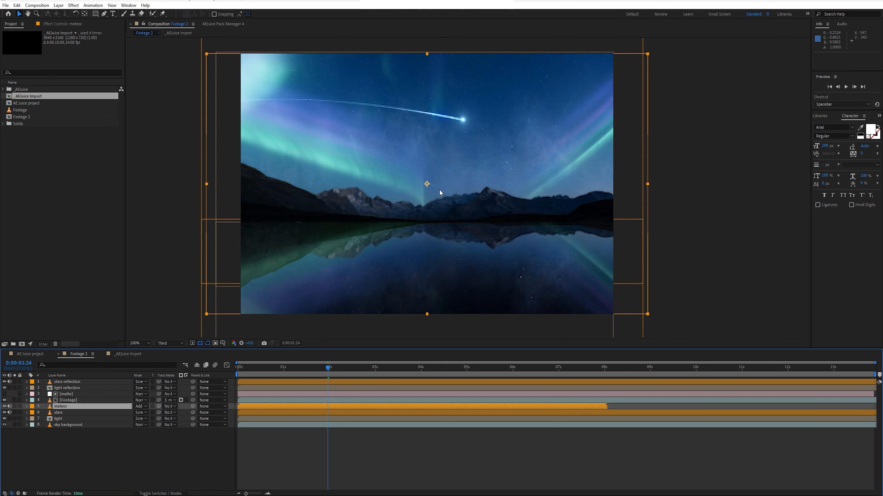
Go to the start of the composition and shift the meteor layer slightly up and left, to position 513, 349.
left_click_drag(299, 368, 238, 368)
left_click_drag(556, 149, 548, 145)
key("Return")
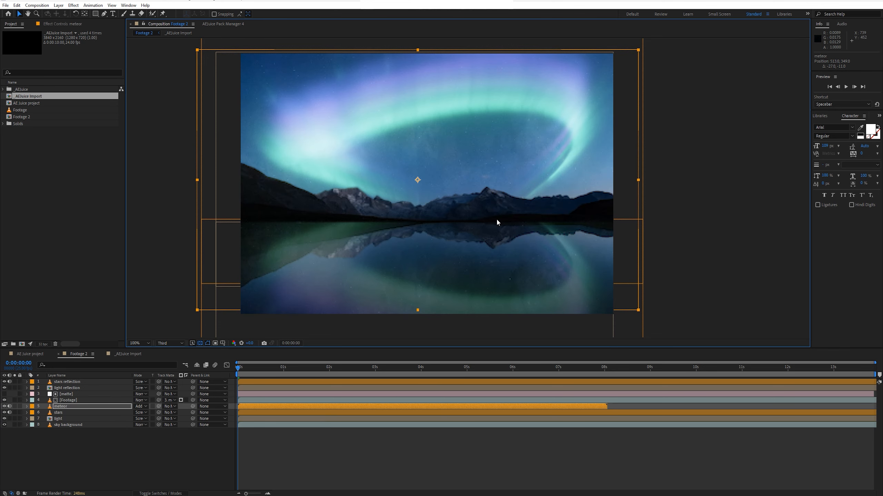
Duplicate the meteor layer, place the copy at the top of the layer stack and rename it "meteor reflection".
left_click(93, 405)
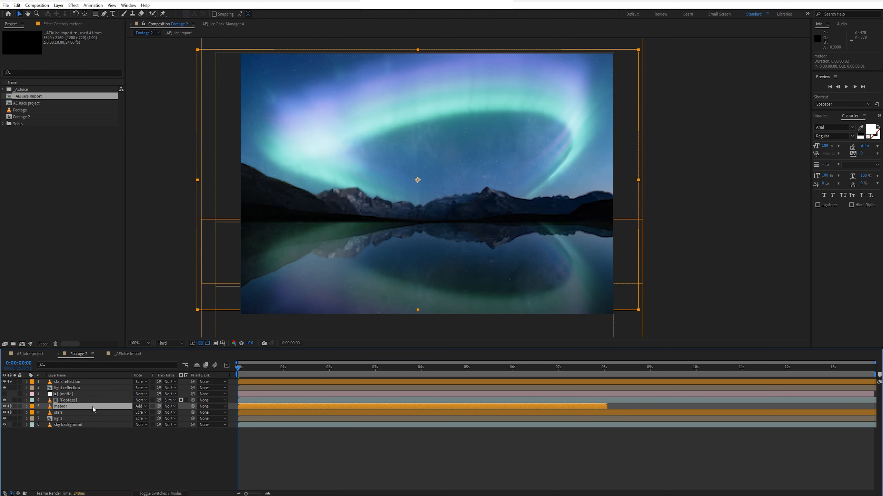
key("ctrl+d")
left_click_drag(73, 406, 89, 379)
key("Return")
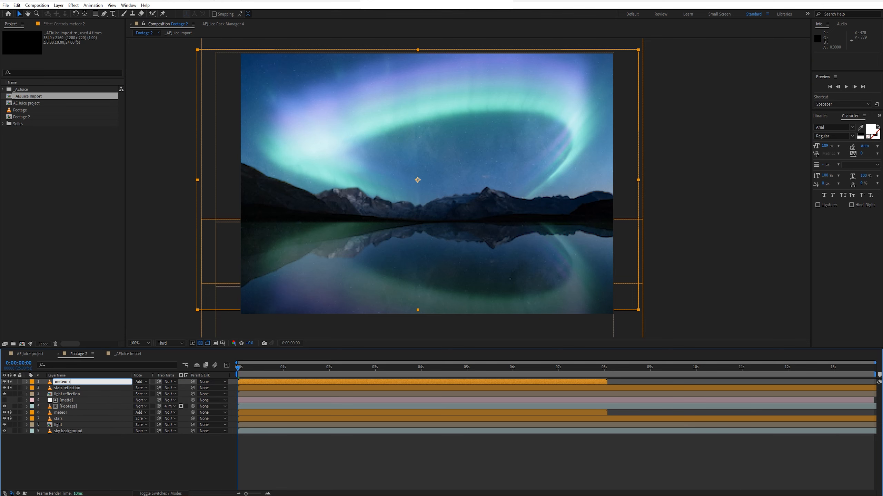
type("meteor reflection")
key("Return")
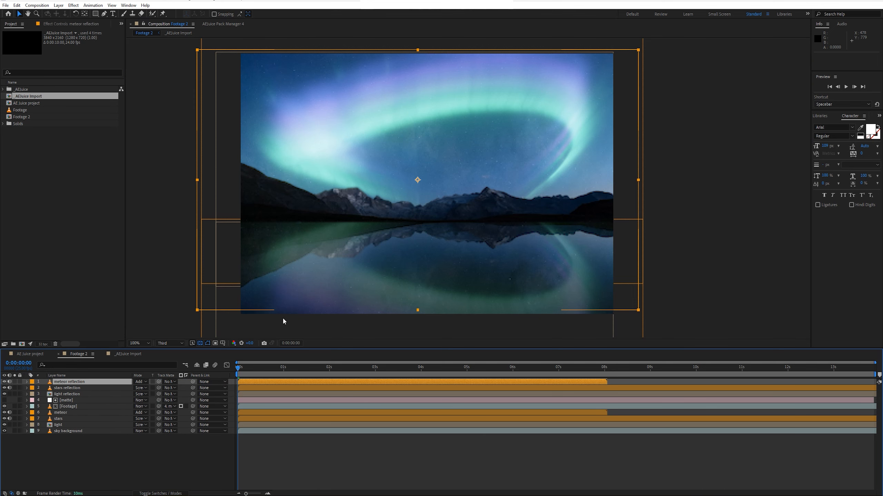
Set the label colour of the meteor and meteor reflection layers to Red.
key("comma")
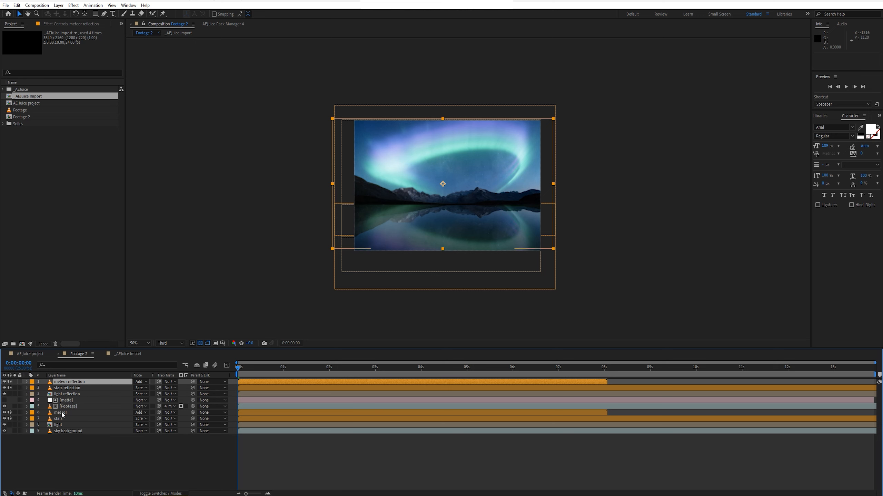
left_click(50, 414)
left_click(32, 412)
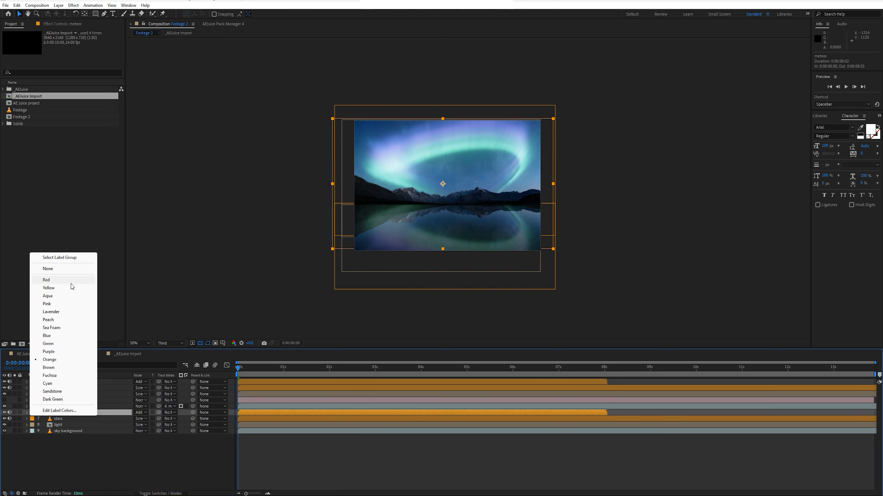
left_click(70, 281)
key("period")
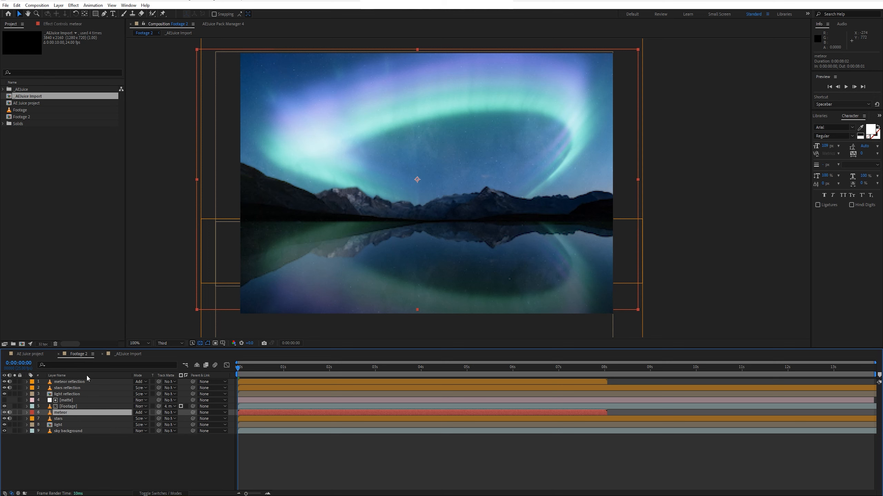
left_click(32, 382)
left_click(52, 249)
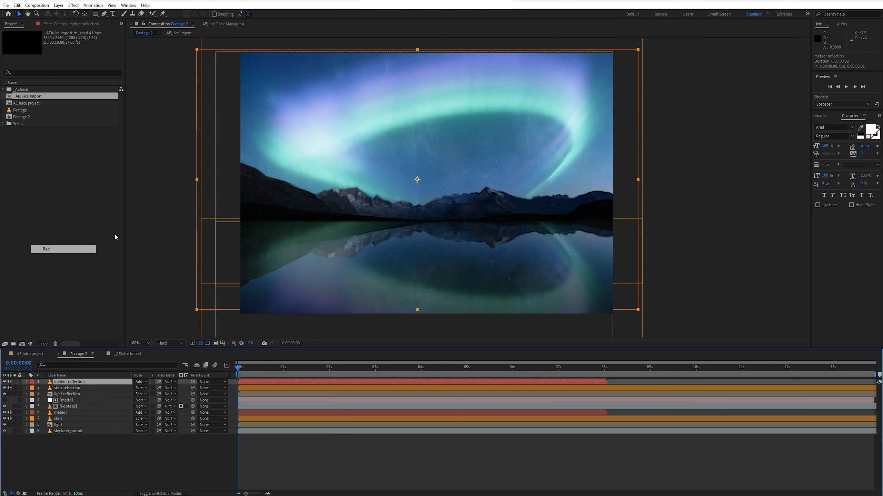
Flip the meteor reflection layer vertically and move it straight down 268 px over the lake.
left_click_drag(416, 49, 367, 309)
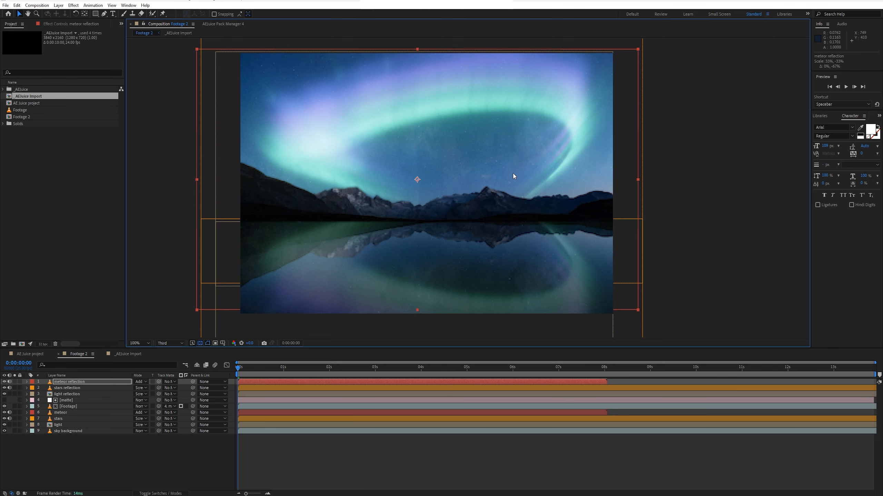
key("comma")
key("comma")
left_click_drag(464, 166, 466, 214)
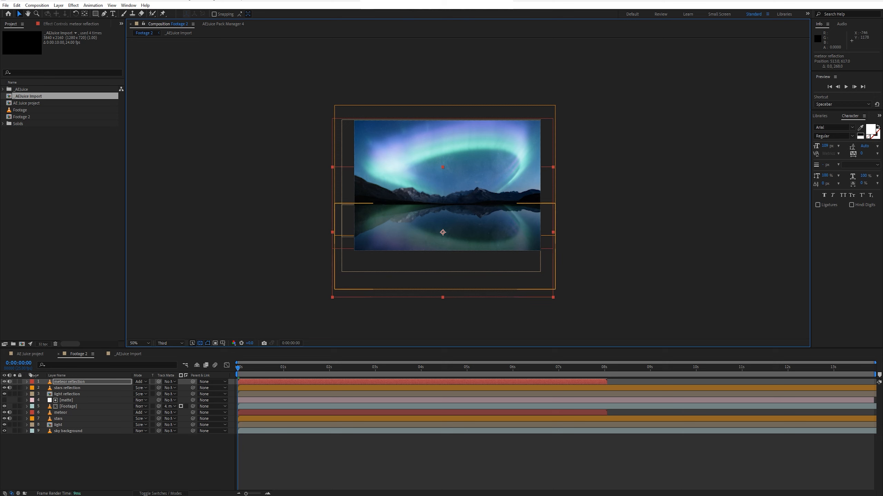
Solo the meteor reflection layer and, at 0:00:03:00, move it up to a Y position of 515.
left_click(20, 382)
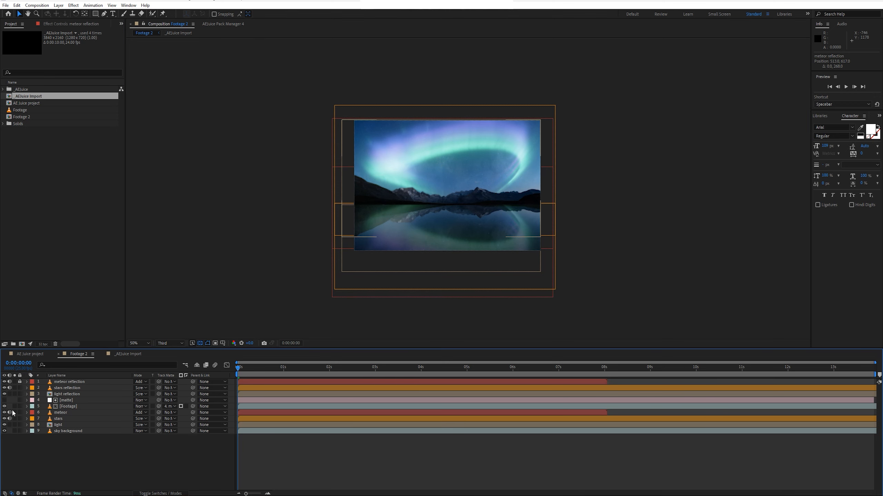
left_click(15, 382)
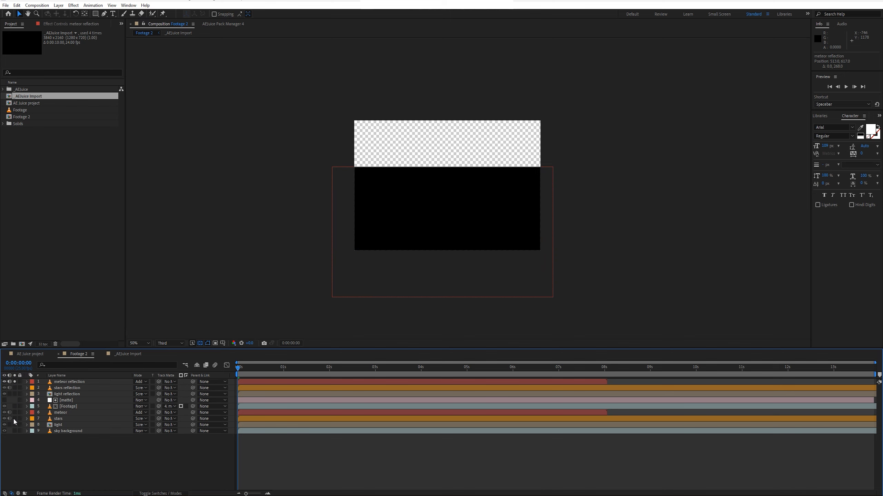
left_click_drag(287, 372, 375, 376)
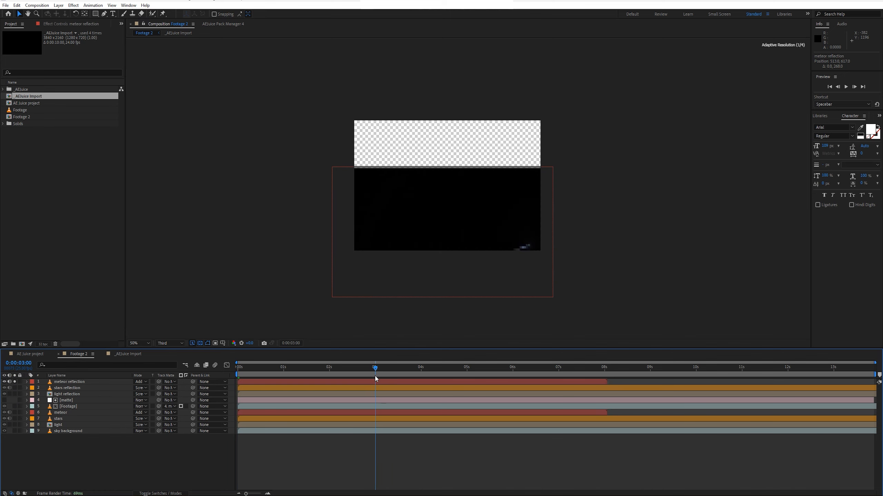
left_click(462, 294)
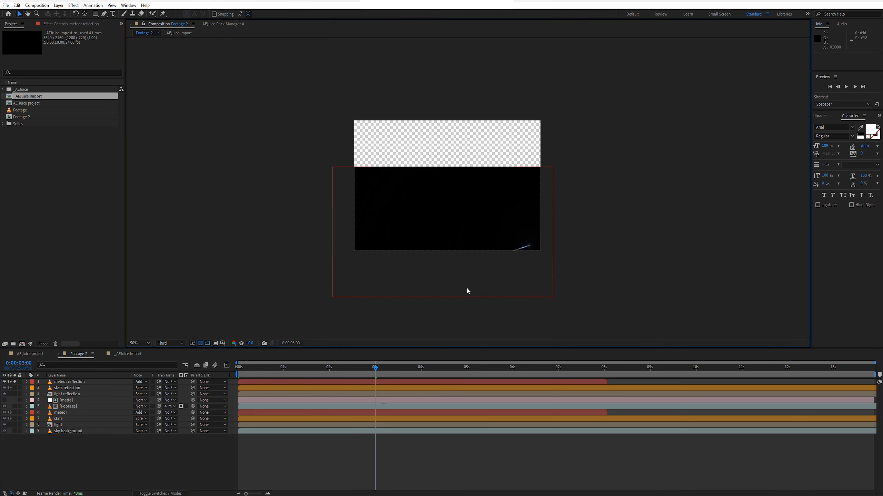
left_click_drag(493, 259, 494, 255)
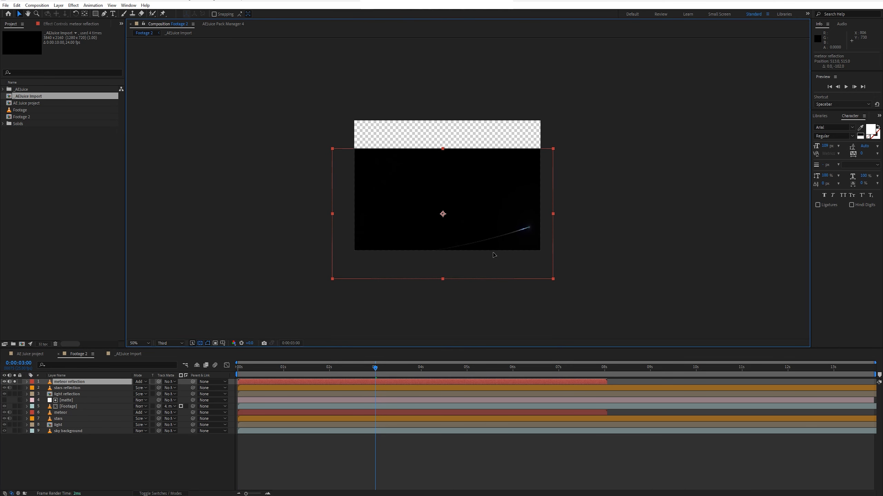
At 0:00:02:08, nudge the meteor reflection layer up 40 px, then turn off its solo to show the full composite.
left_click_drag(368, 371, 344, 370)
left_click(451, 252)
key("shift+Up")
key("shift+Up")
key("shift+Up")
key("shift+Up")
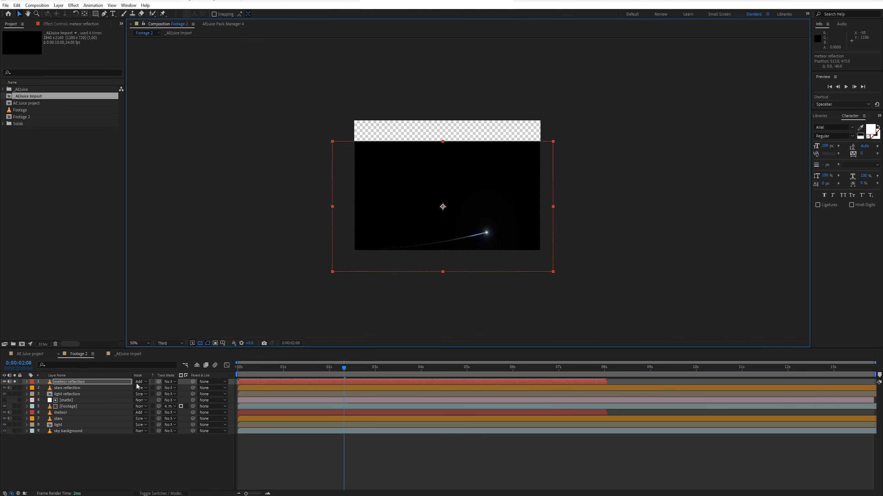
left_click(15, 382)
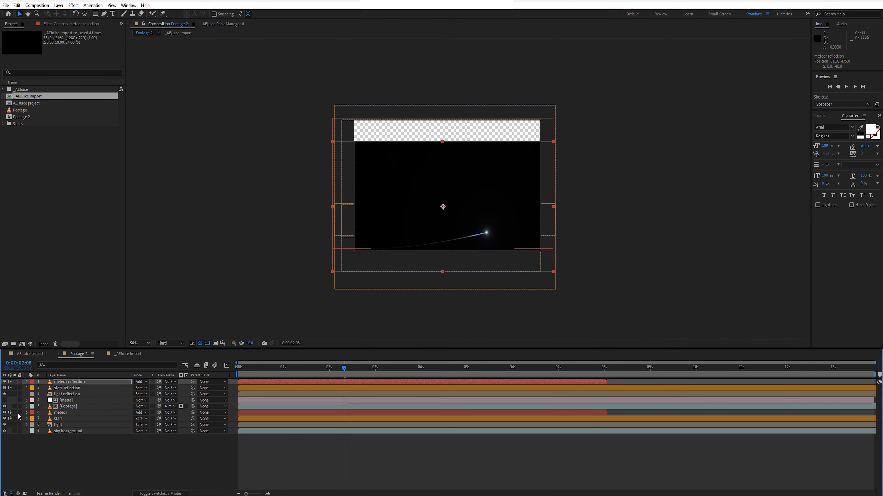
left_click(615, 233)
key("period")
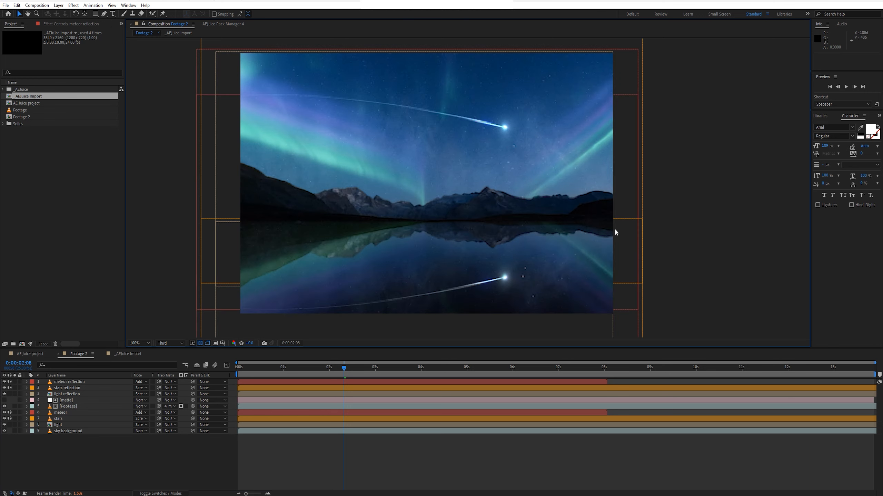
Set the meteor reflection layer's opacity to 50% and collapse its properties with the playhead back at 0:00:00:00.
left_click(103, 382)
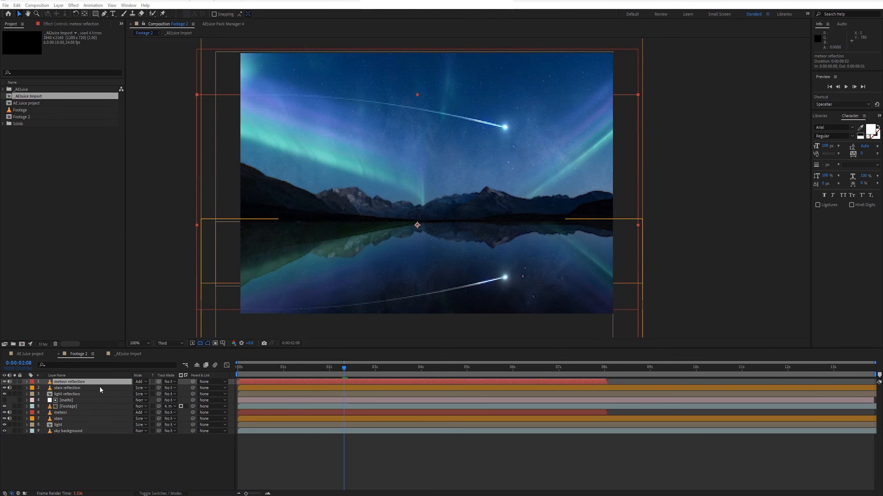
key("t")
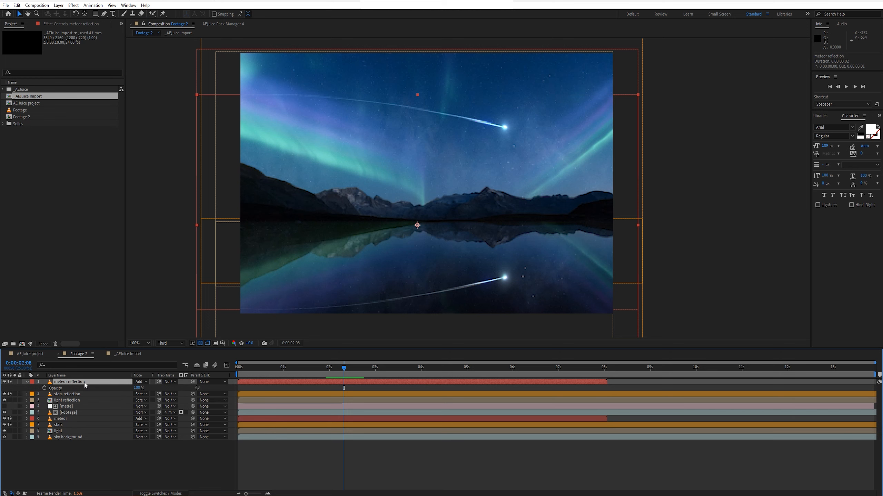
left_click(139, 388)
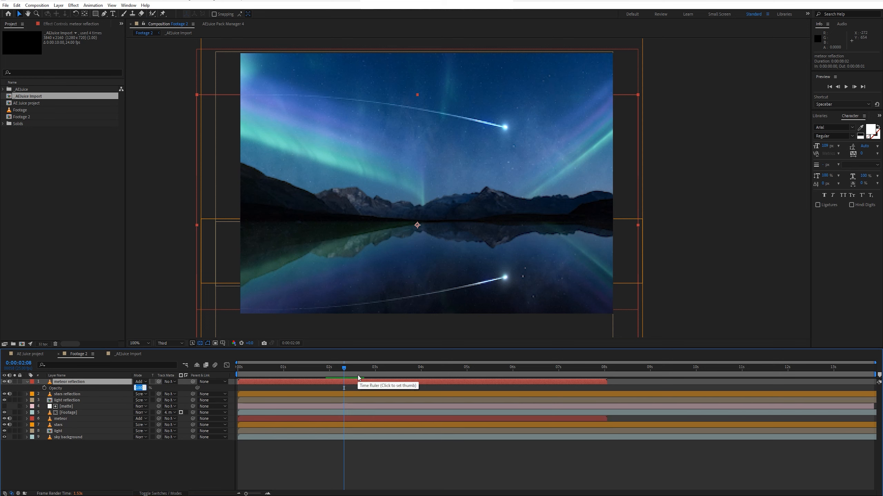
key("Return")
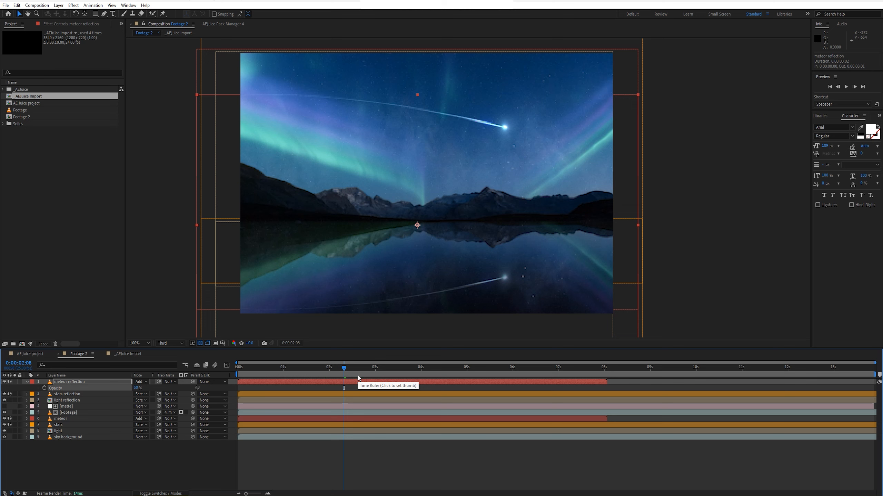
left_click(682, 265)
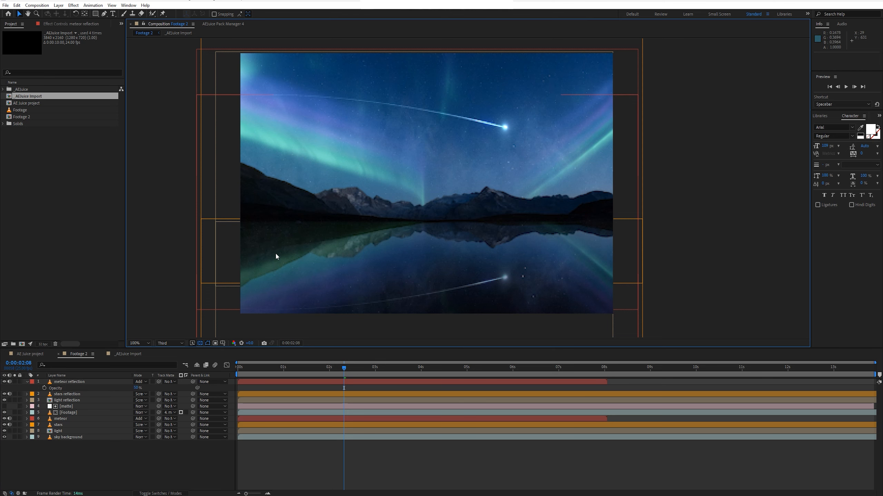
left_click(218, 378)
key("Home")
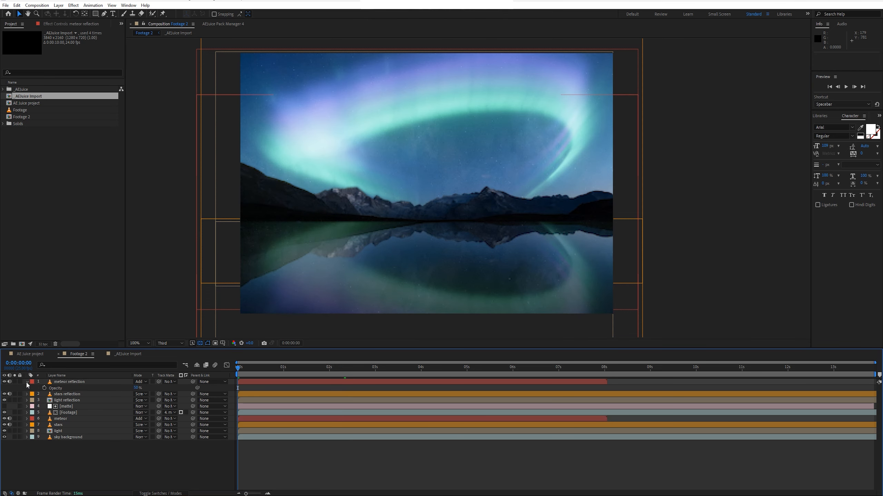
left_click(27, 382)
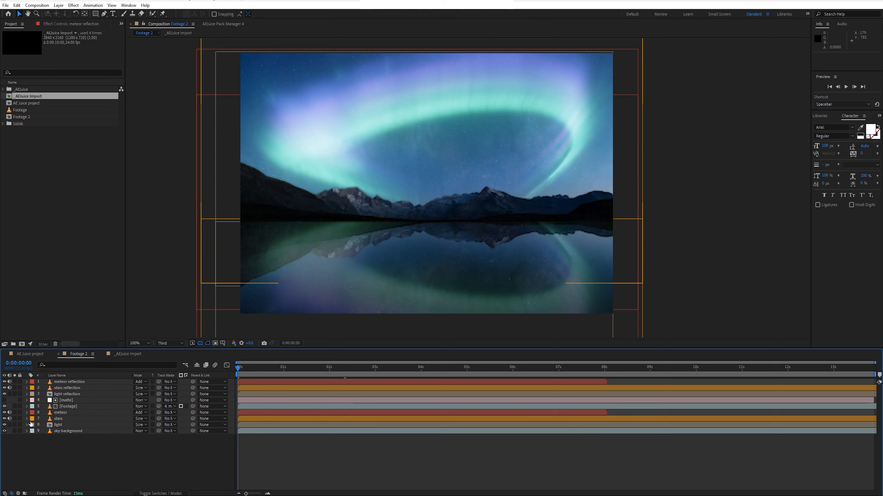
Duplicate the meteor and meteor reflection layers together and shift both copies in time to start at 0:00:08:23.
left_click(64, 413)
left_click(73, 382, "ctrl")
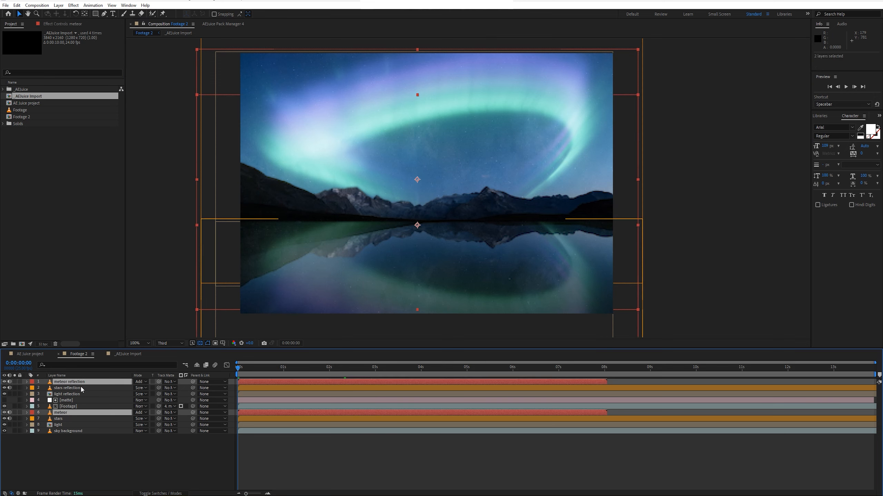
key("ctrl+d")
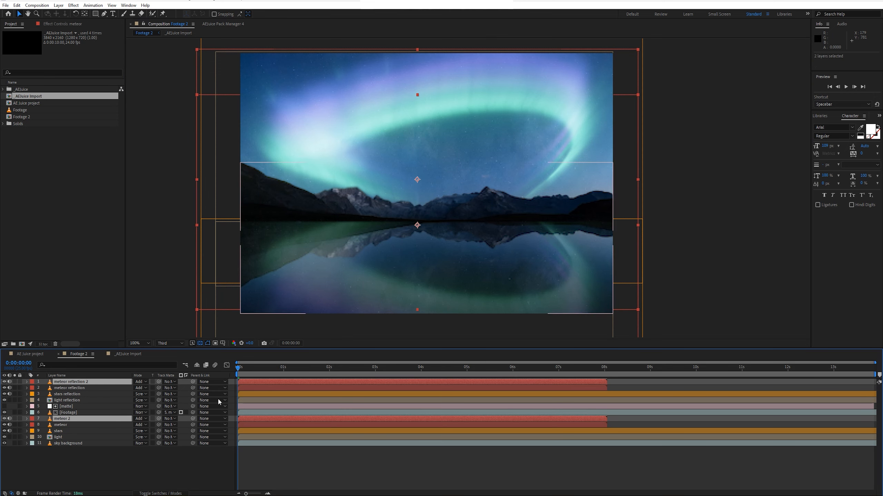
left_click_drag(253, 419, 662, 421)
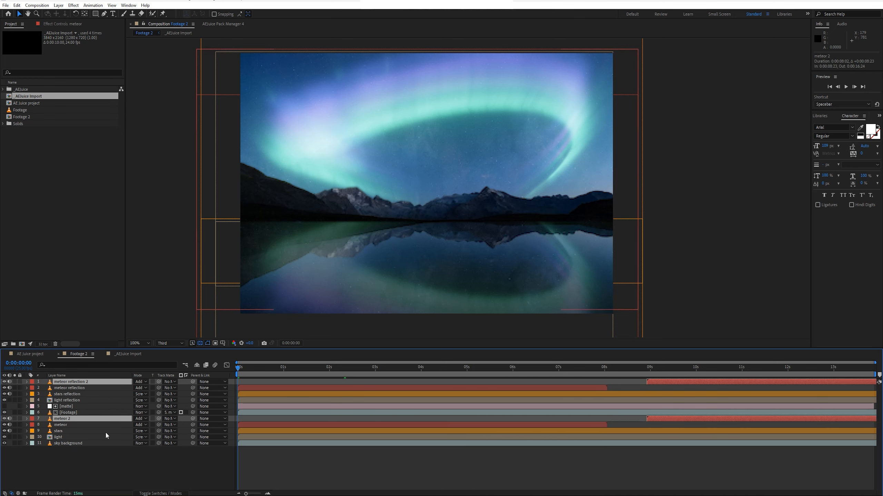
Time-stretch the meteor 2 and meteor reflection 2 layers to a factor of 100 and shift both to start at 0:00:07:11.
right_click(83, 422)
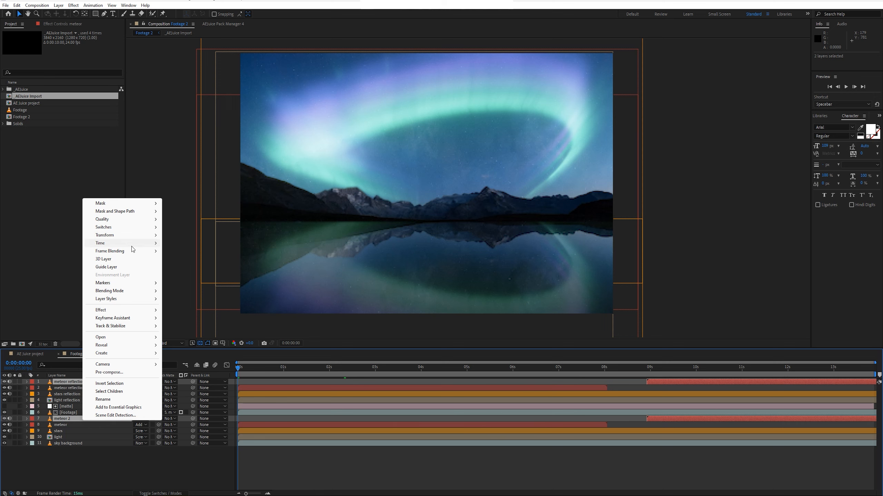
mouse_move(153, 246)
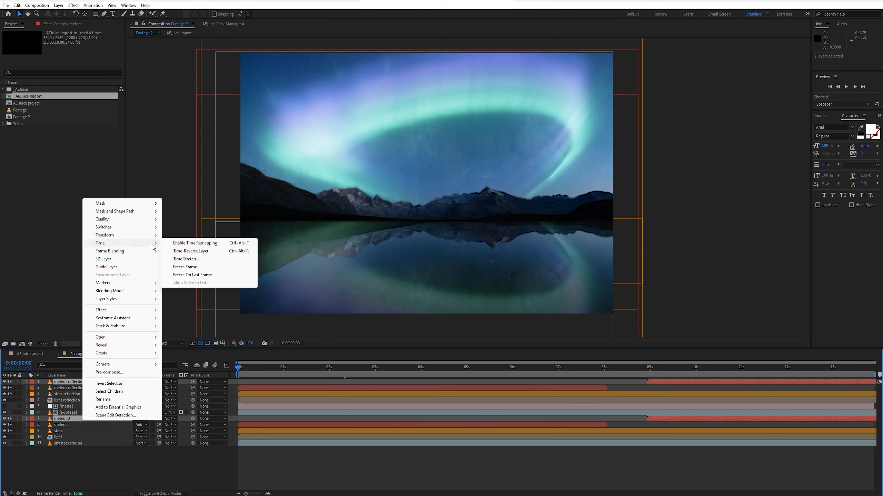
left_click(210, 260)
type("100")
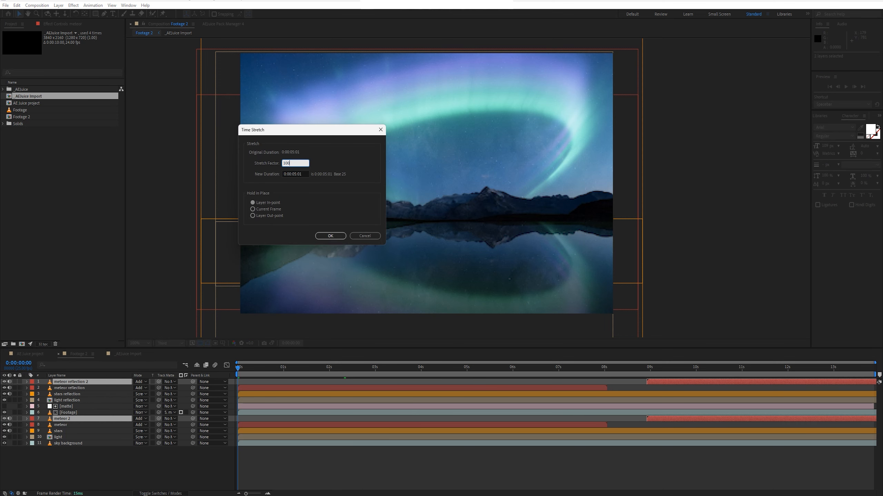
key("Return")
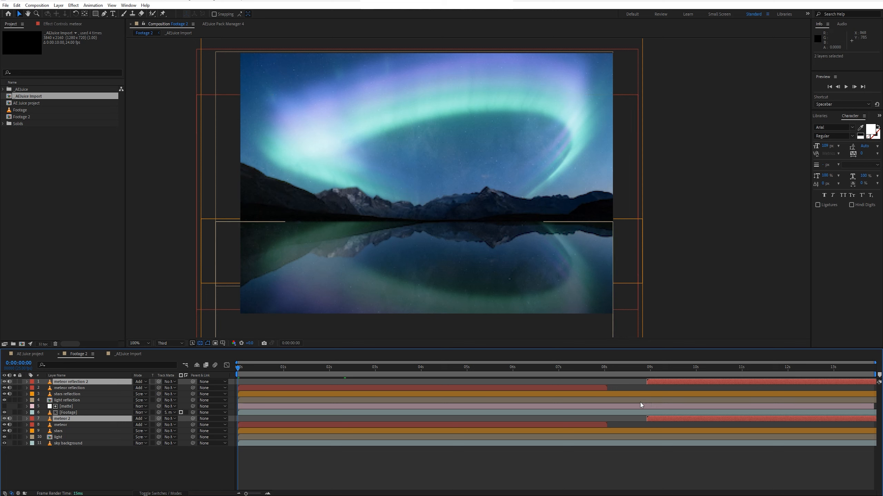
left_click_drag(656, 418, 580, 416)
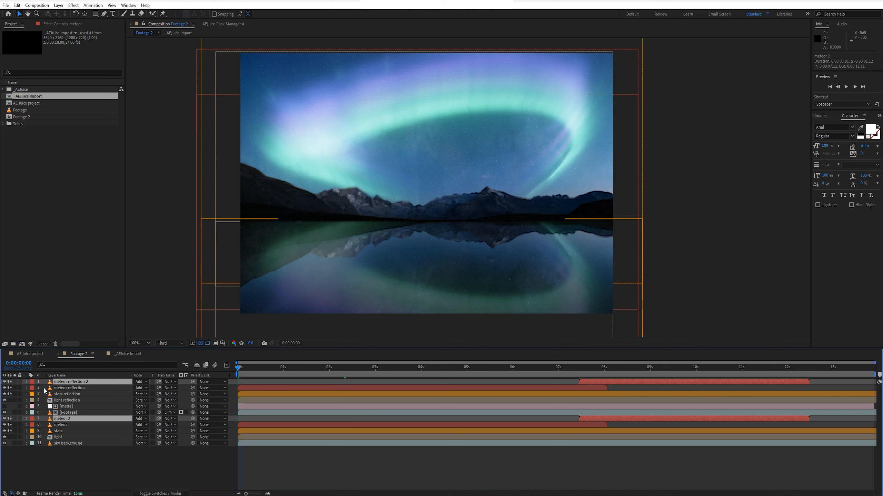
Change the label colour of the meteor 2 and meteor reflection 2 layers to Purple.
left_click(33, 383)
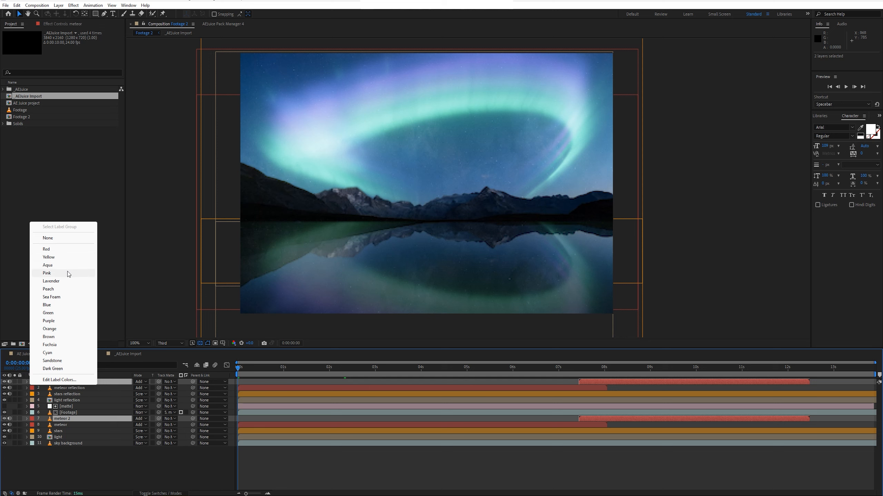
left_click(60, 298)
left_click(32, 382)
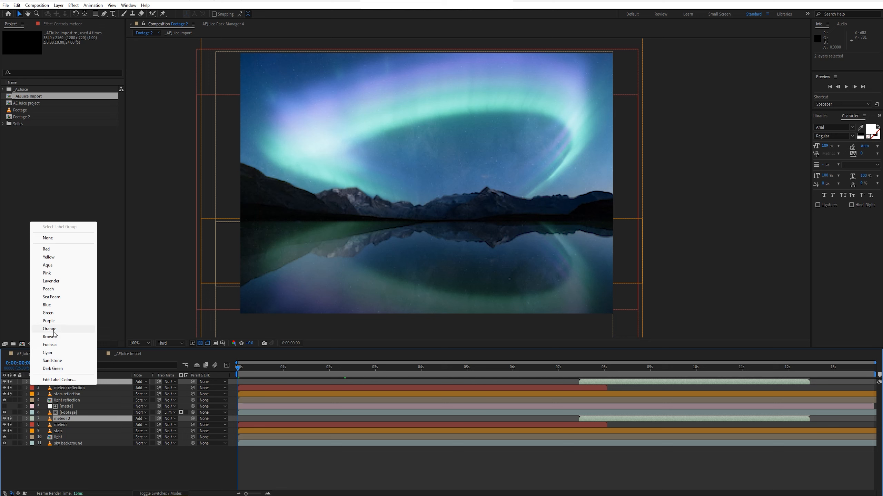
left_click(54, 322)
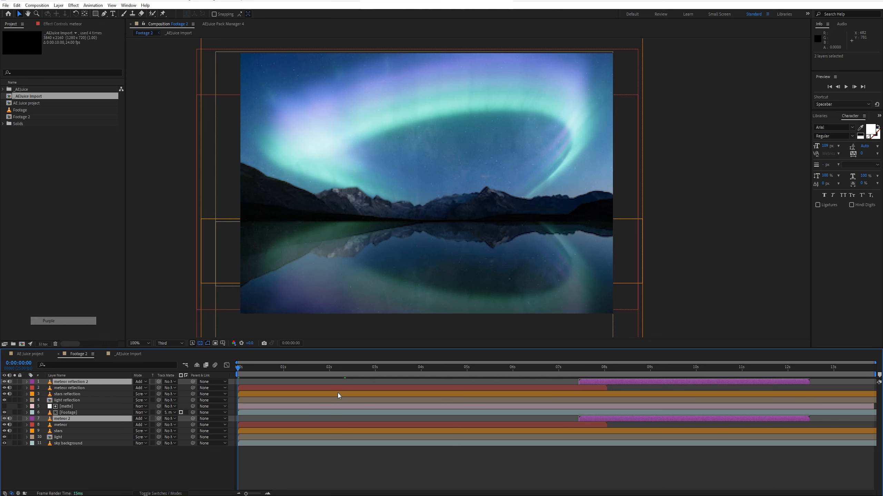
At 0:00:07:11, move the meteor reflection 2 layer straight up 132 px to position 513, 343.
key("i")
key("comma")
key("comma")
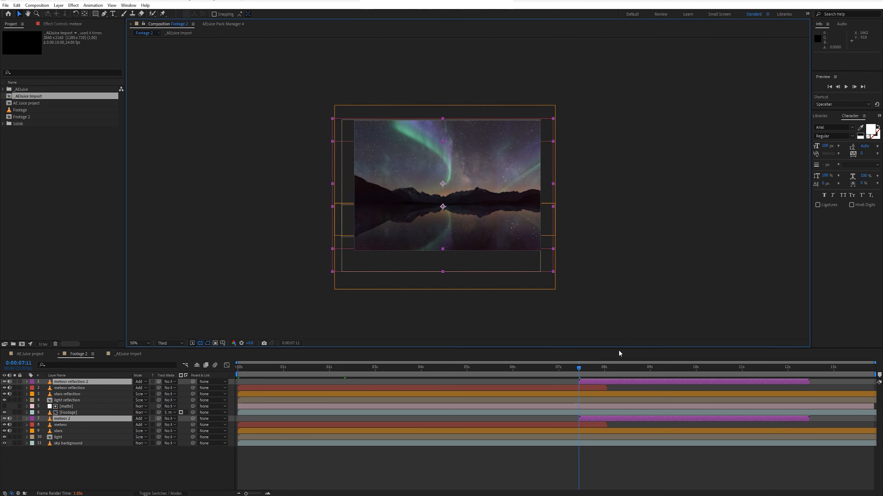
left_click(601, 382)
left_click_drag(481, 197, 484, 170)
left_click(488, 251)
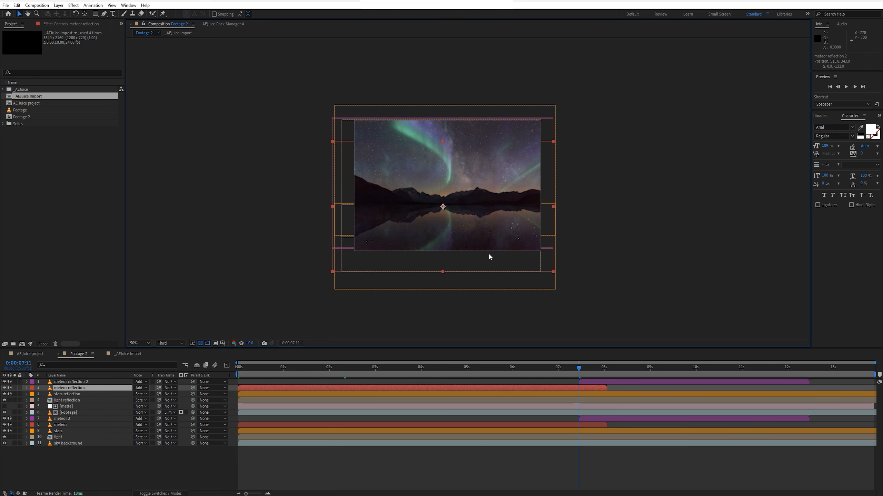
left_click(613, 418)
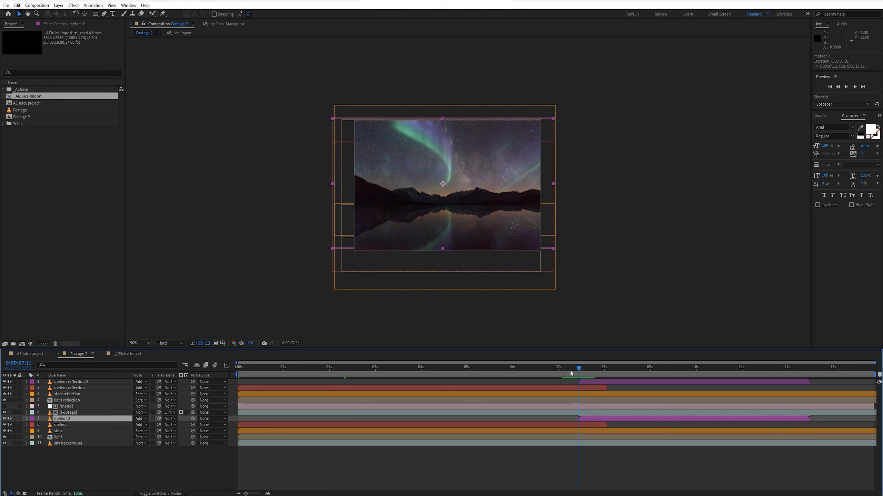
At 0:00:09:03, move the meteor reflection 2 layer down so its streak mirrors the meteor across the waterline.
left_click_drag(579, 373, 656, 382)
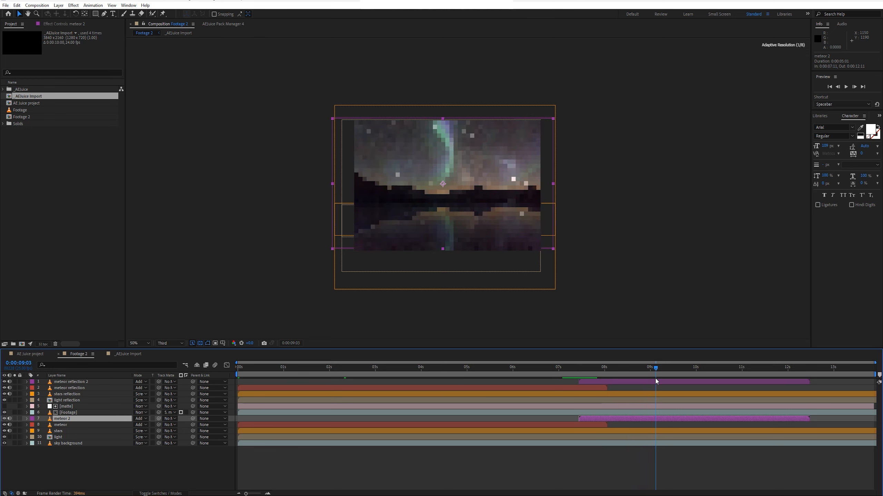
key("period")
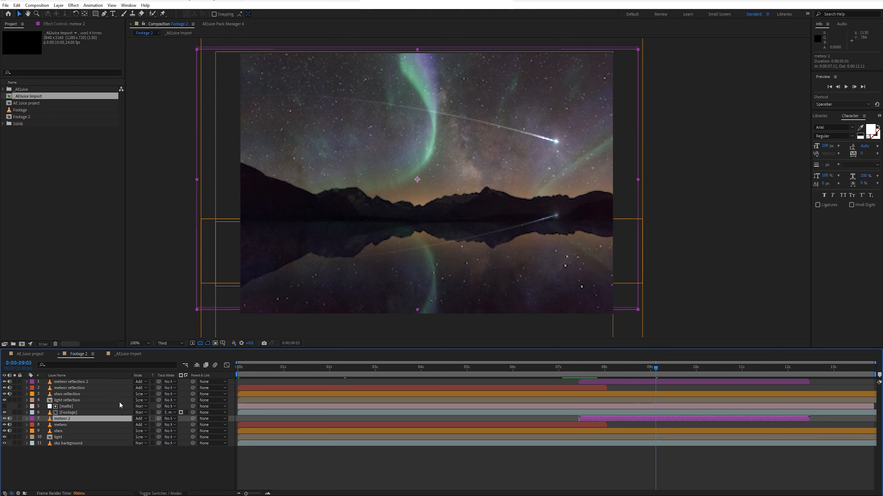
left_click(88, 382)
left_click_drag(458, 230, 459, 258)
left_click(689, 255)
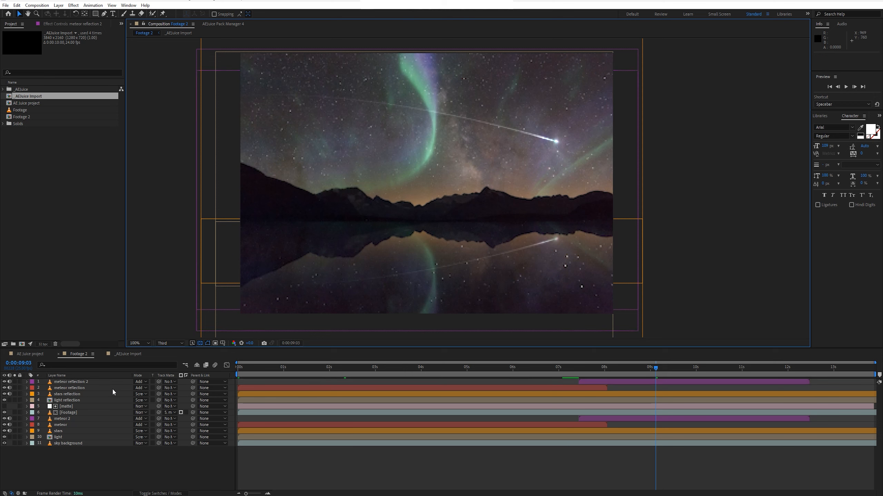
Mute the audio of all star and meteor layers and return the playhead to 0:00:00:00.
left_click_drag(9, 382, 10, 427)
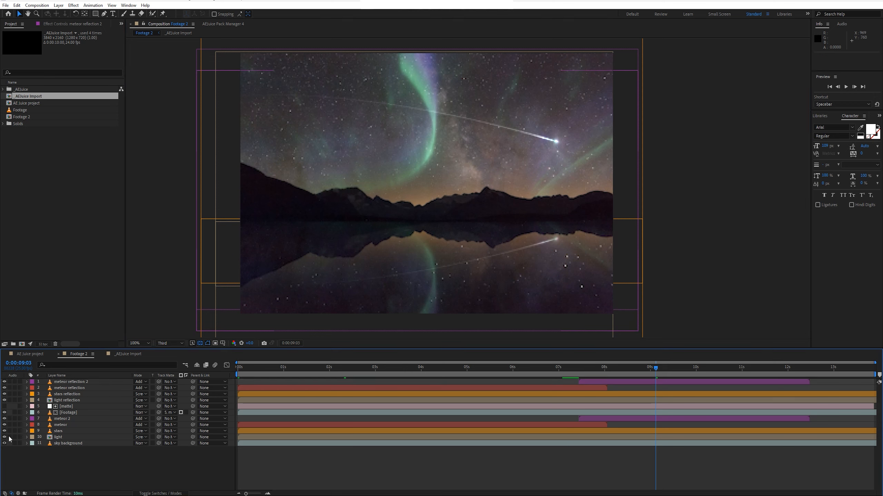
left_click(678, 233)
key("Home")
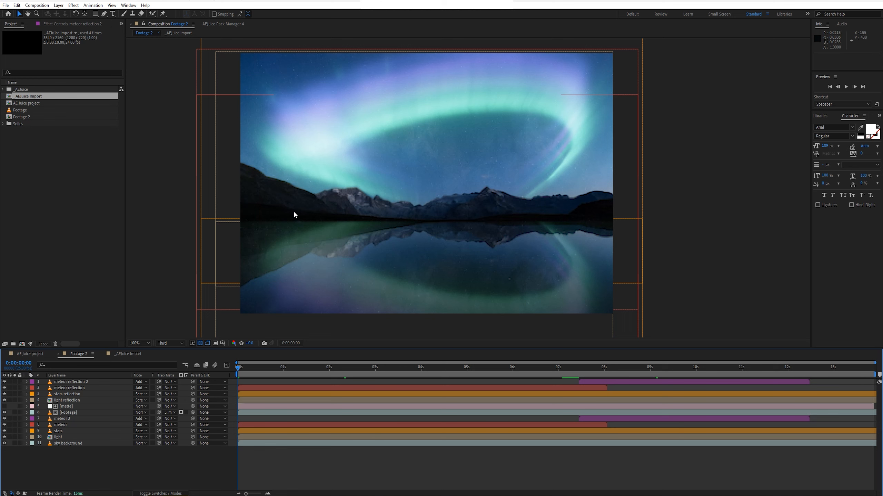
Duplicate the sky background layer and rename the copy "rock illumination".
left_click(65, 445)
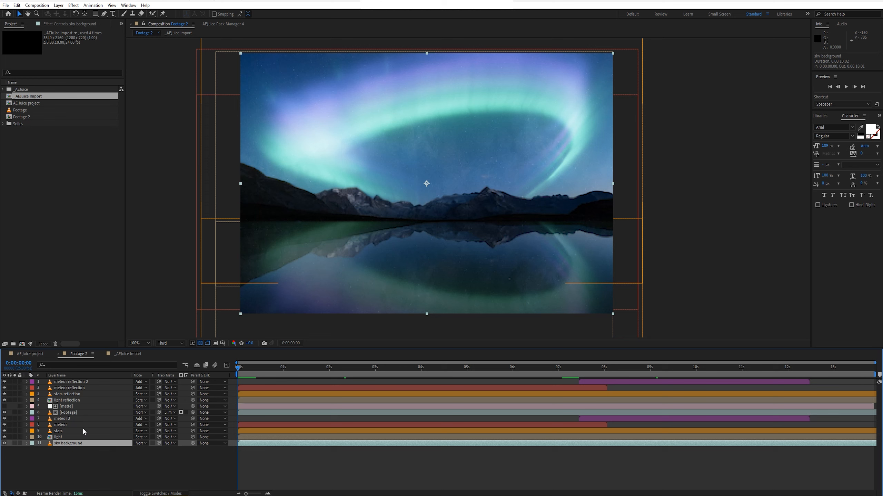
key("ctrl+d")
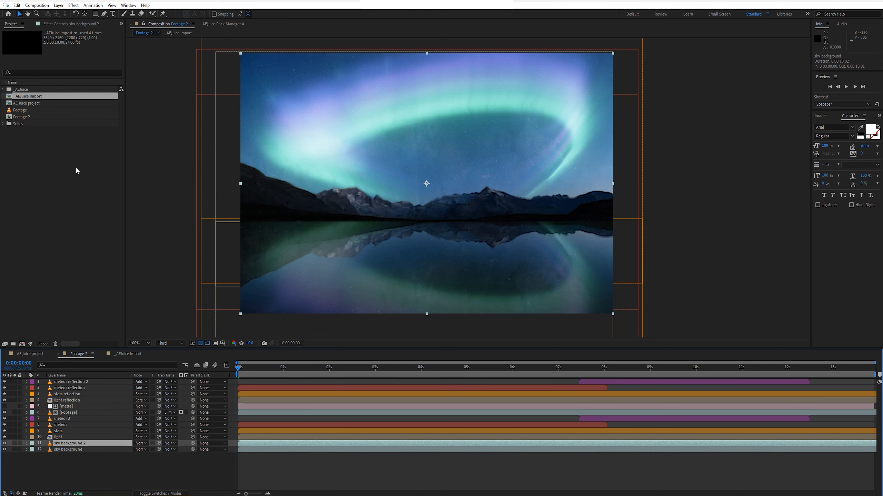
key("Return")
type("rock illumination")
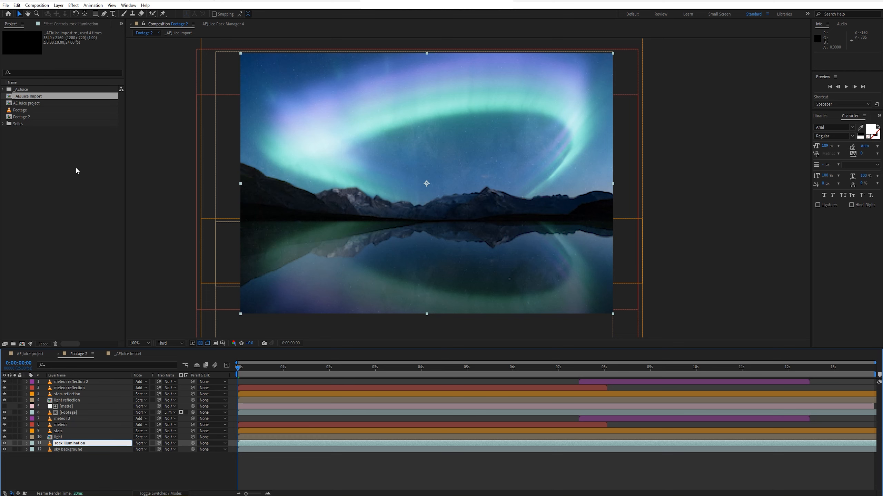
key("Return")
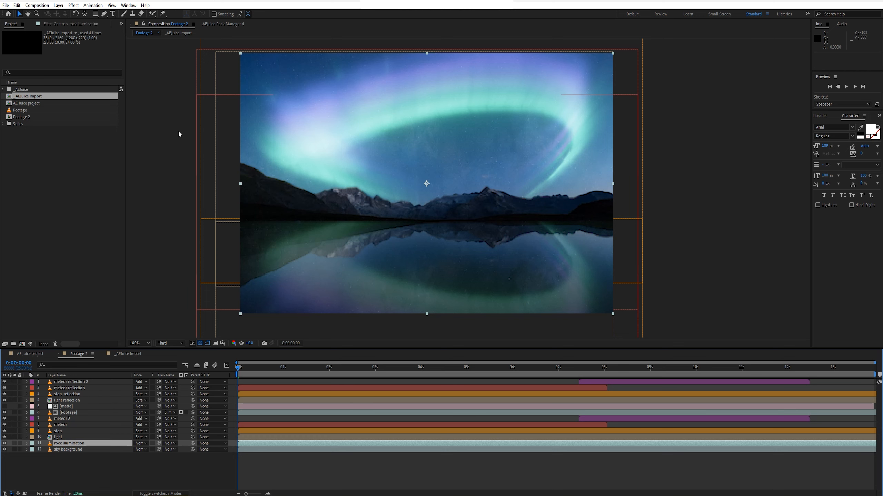
Solo the rock illumination layer and trace a Pen tool mask along the left mountain's ridge down to the shoreline.
left_click(103, 14)
left_click_drag(229, 138, 337, 150)
scroll(313, 153, "up", 1)
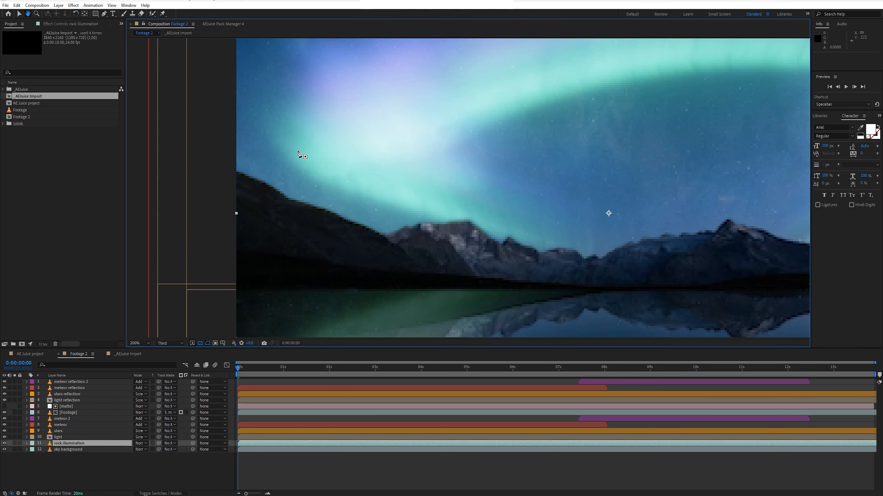
left_click_drag(263, 182, 300, 153)
left_click(14, 444)
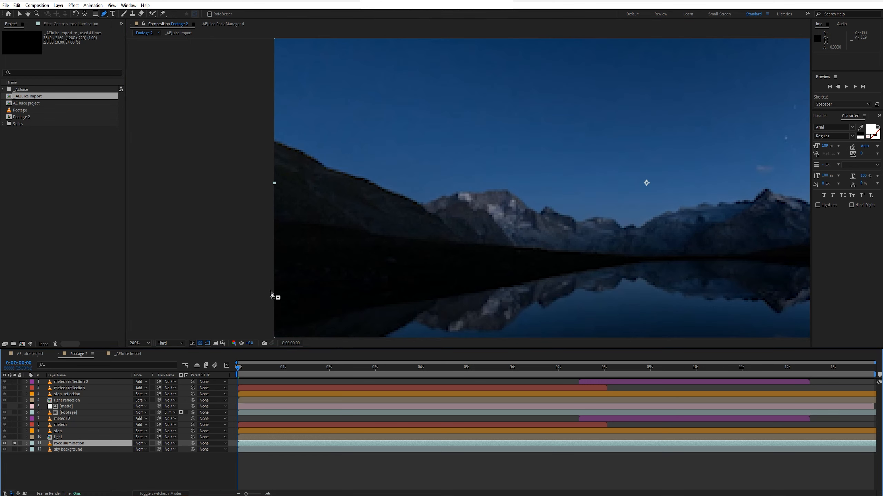
left_click(277, 141)
left_click(309, 152)
left_click(320, 164)
left_click(343, 172)
left_click(359, 180)
left_click(402, 201)
left_click(421, 205)
left_click(432, 215)
left_click(459, 237)
left_click(489, 245)
left_click(575, 256)
key("ctrl+z")
left_click(626, 256)
left_click(679, 258)
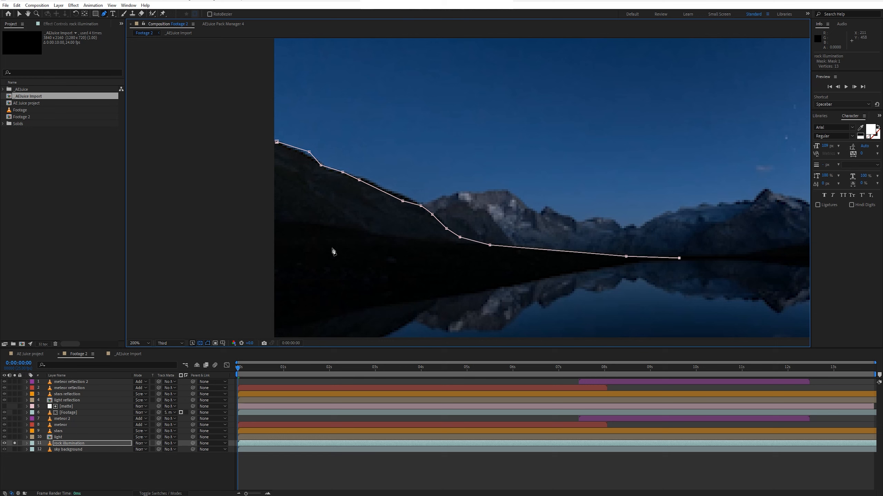
Close the rock illumination mask by running it along the waterline and around outside the left frame edge.
left_click(234, 272, "shift")
left_click(244, 157)
left_click(265, 143)
left_click(277, 142)
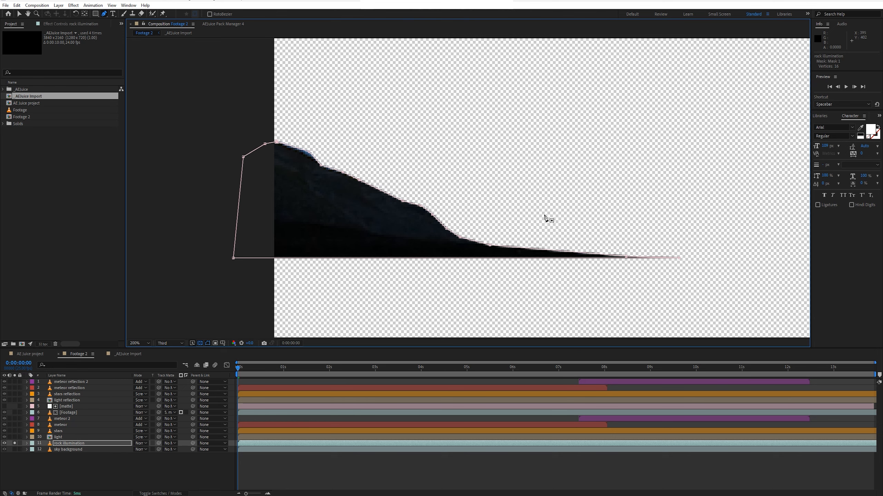
Apply a Curves effect to the rock illumination layer and raise the RGB curve's midpoint to brighten the mountain.
left_click(75, 26)
key("ctrl+space")
left_click(26, 106)
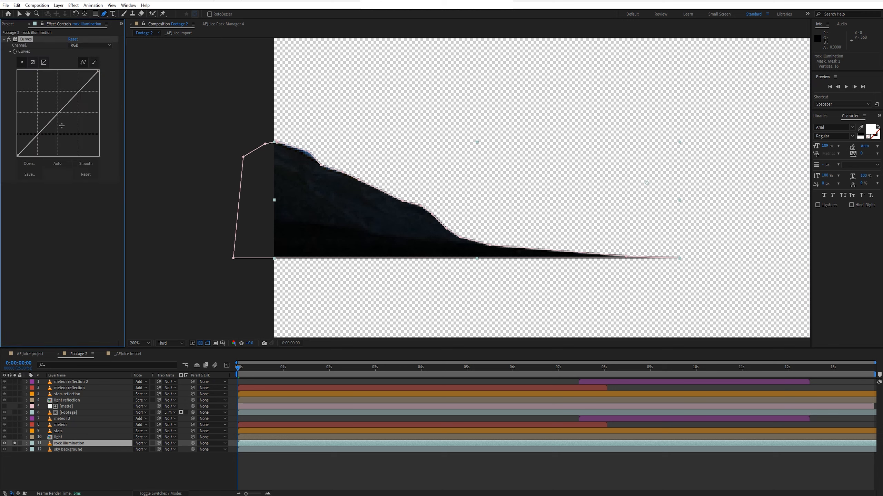
left_click_drag(58, 114, 41, 99)
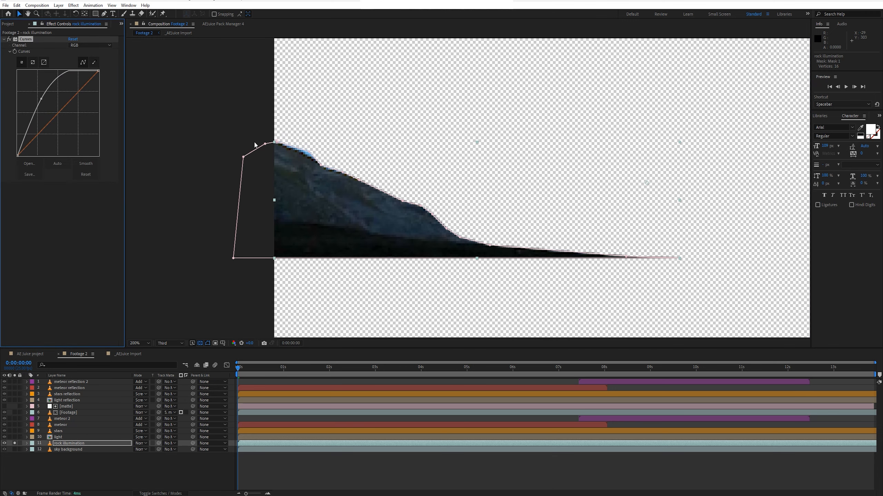
Pull the mask vertices on the upper ridge inward to trim the sky fringe, and set the mask feather to 5 pixels.
left_click(308, 155)
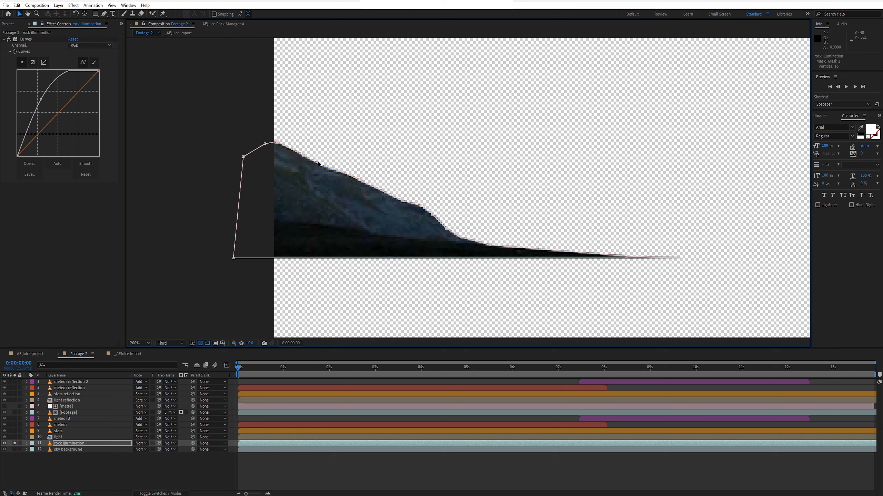
left_click_drag(341, 174, 339, 178)
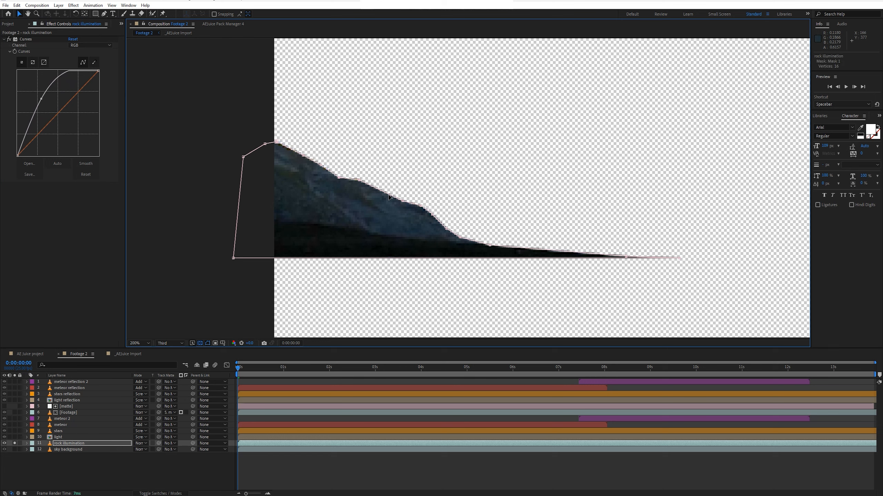
left_click(94, 443)
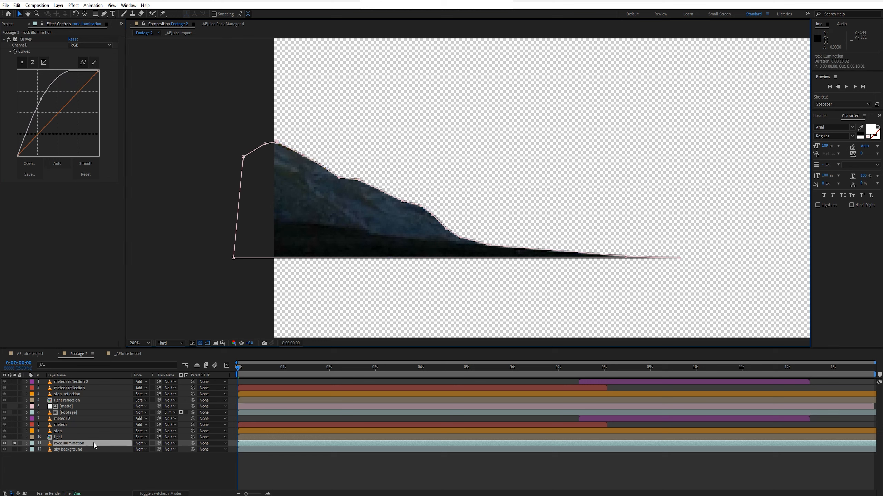
key("f")
left_click(240, 474)
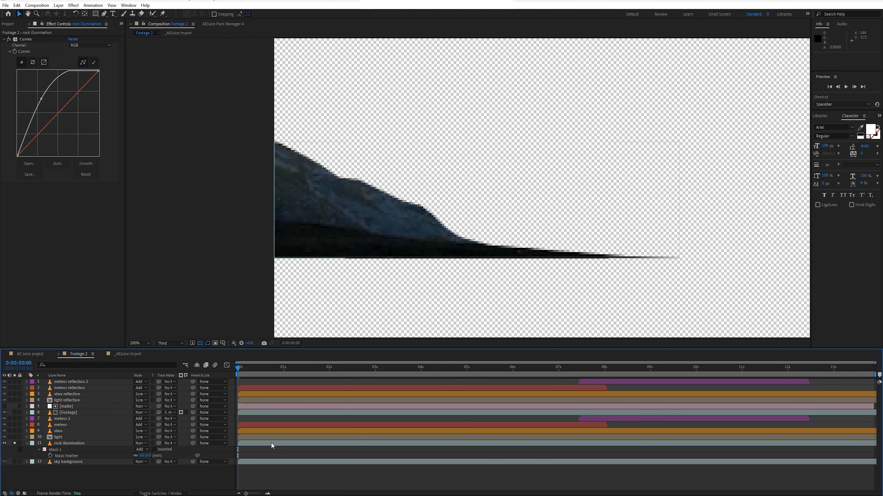
left_click(147, 456)
type("5")
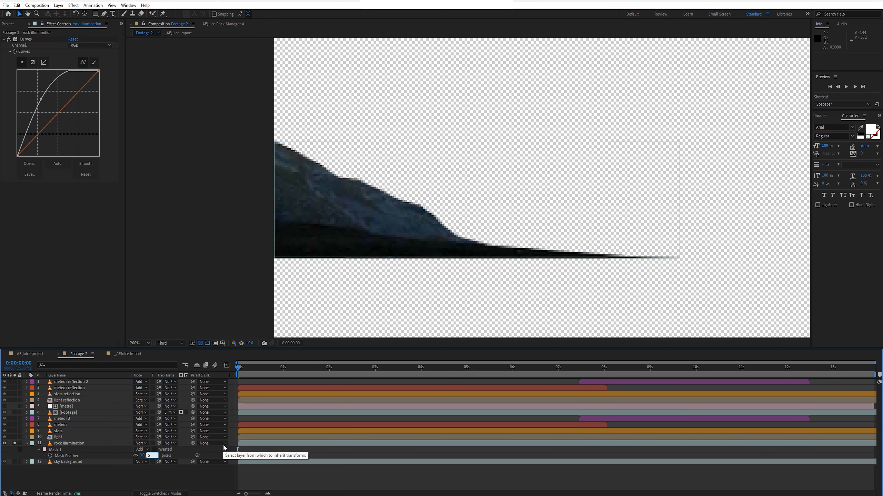
key("Return")
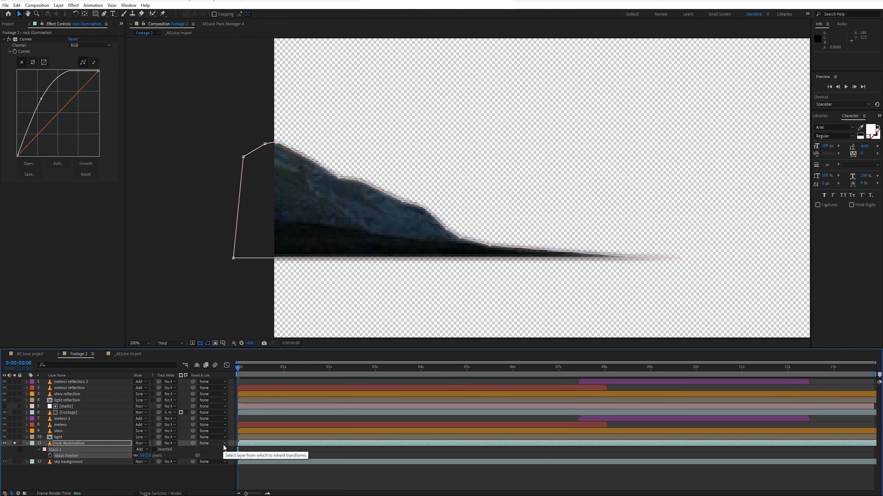
Turn off the rock illumination layer's solo and slightly lower the midpoint of its RGB curve.
left_click(14, 444)
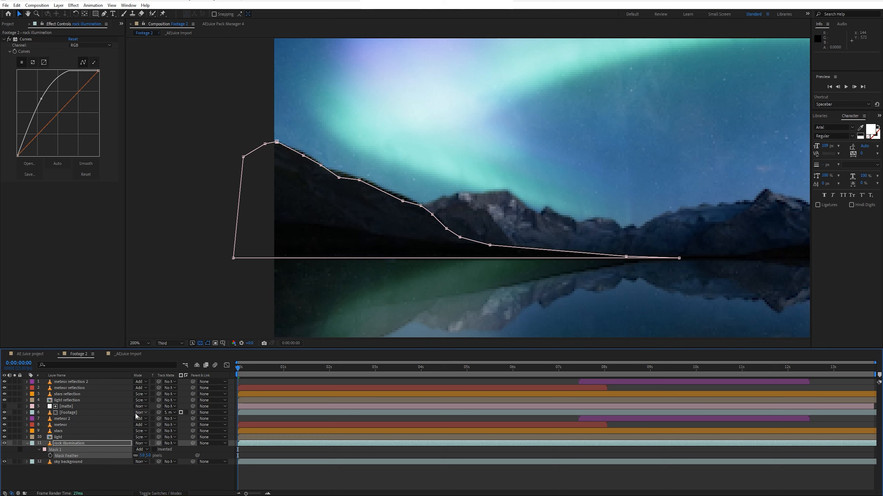
left_click(104, 488)
left_click(27, 444)
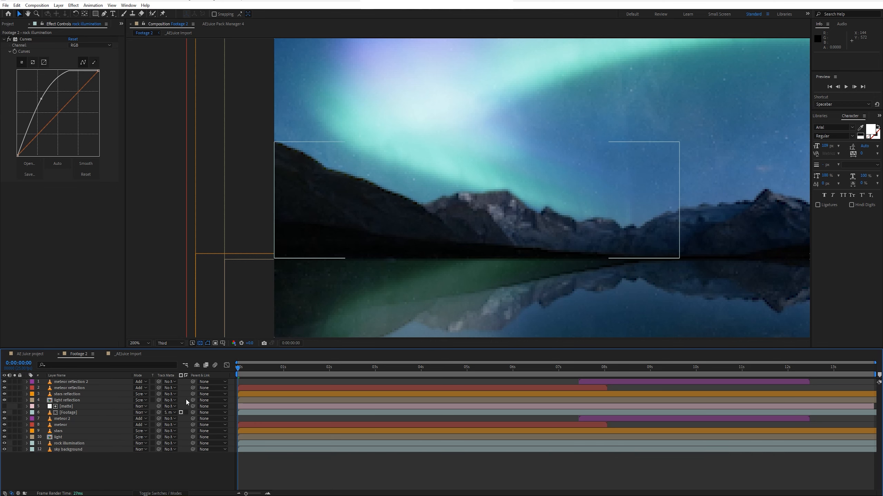
mouse_move(41, 100)
left_mouse_down()
mouse_move(27, 91)
mouse_move(41, 103)
left_mouse_up()
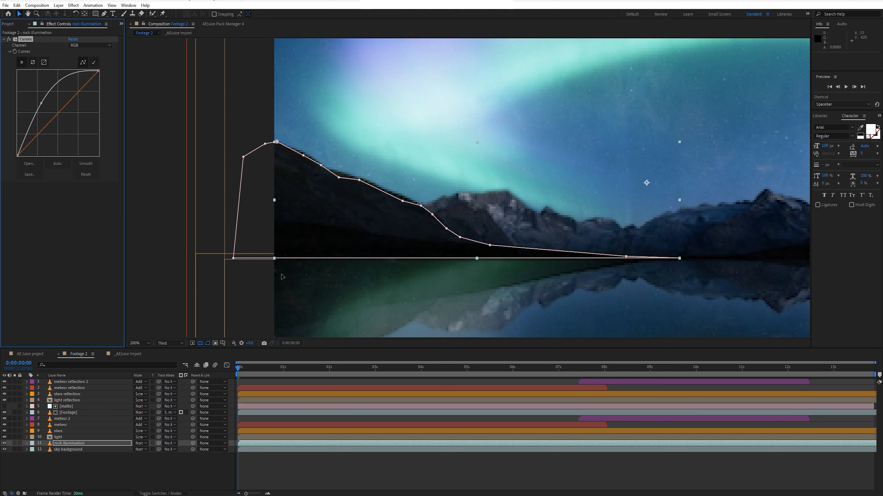
Move the rock illumination layer to the top of the layer stack and slightly lower the midpoint of its RGB curve.
key("comma")
left_click_drag(71, 444, 100, 380)
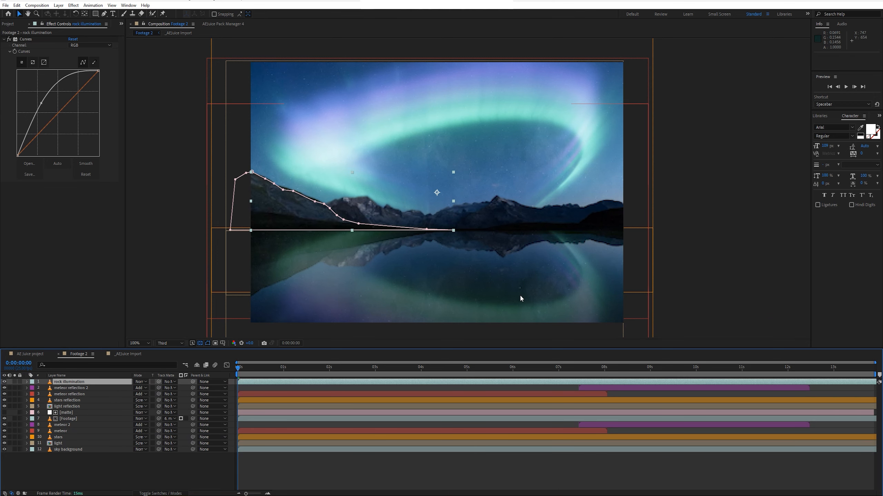
left_click(693, 243)
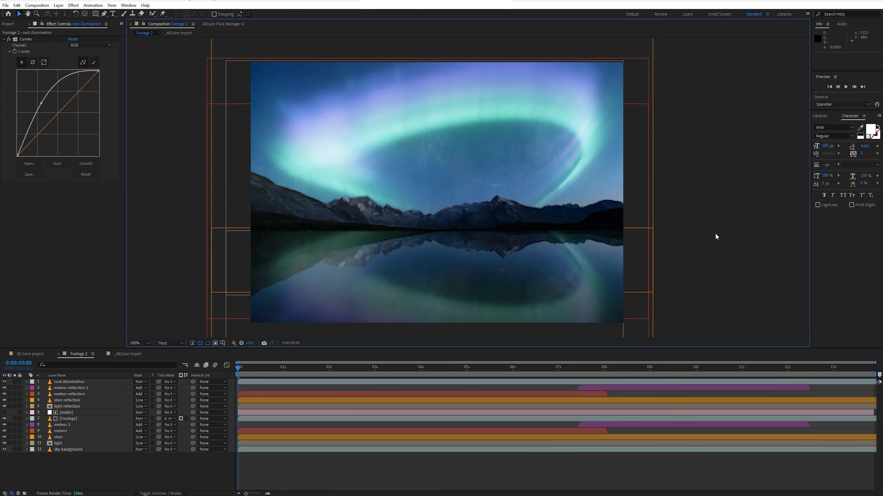
left_click_drag(41, 105, 44, 106)
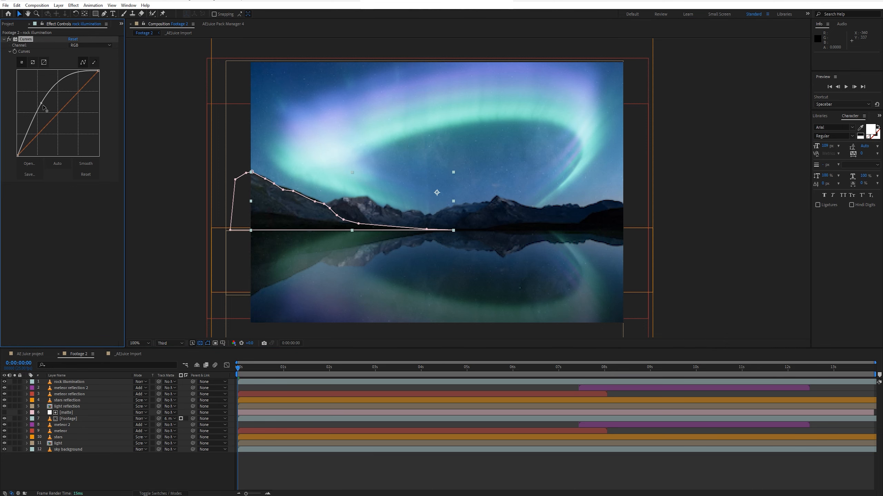
left_click(719, 159)
Change the label colour of the rock illumination layer to yellow.
left_click(91, 381)
left_click(35, 382)
left_click(80, 257)
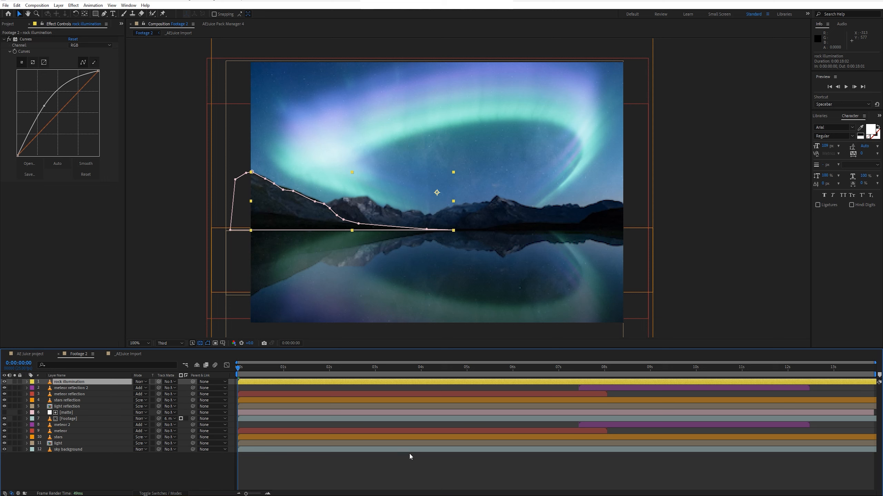
left_click(360, 463)
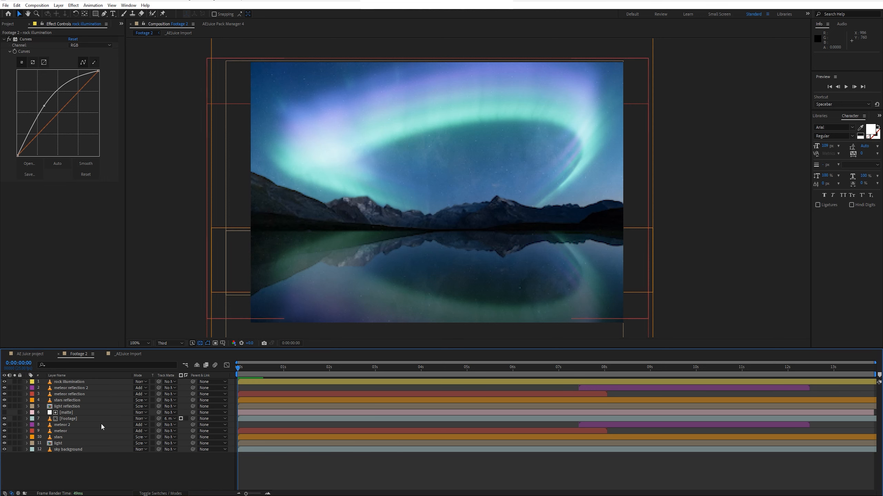
Add three adjustment layers above the rock illumination layer and rename the lowest one vignette.
key("ctrl+alt+y")
key("ctrl+alt+y")
key("ctrl+alt+y")
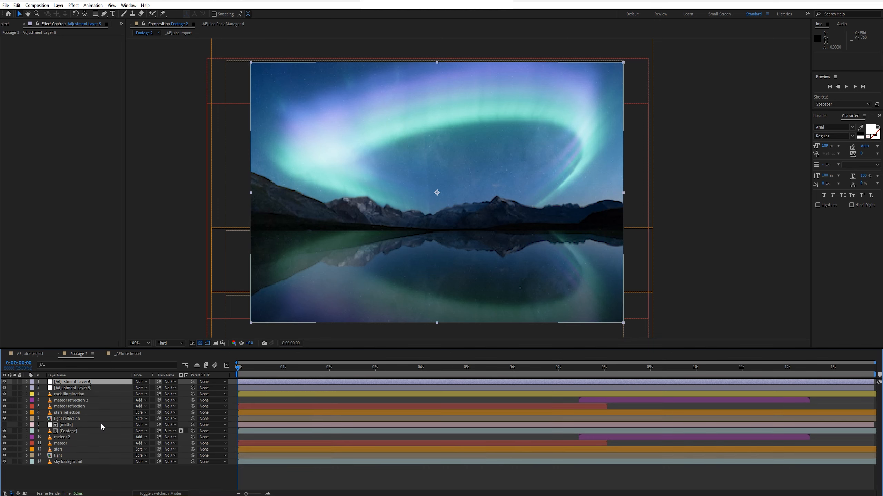
left_click(95, 392)
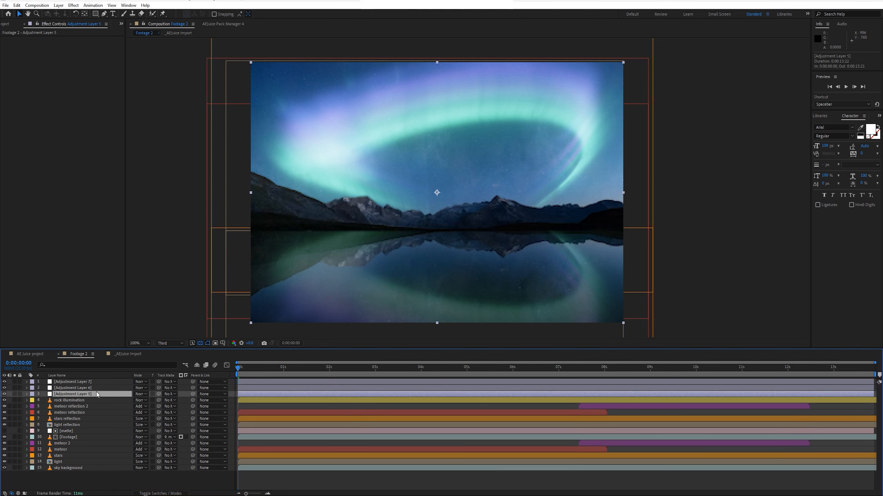
key("Return")
type("vignette")
Rename the top adjustment layer Camera blur and the middle one cc.
left_click(80, 384)
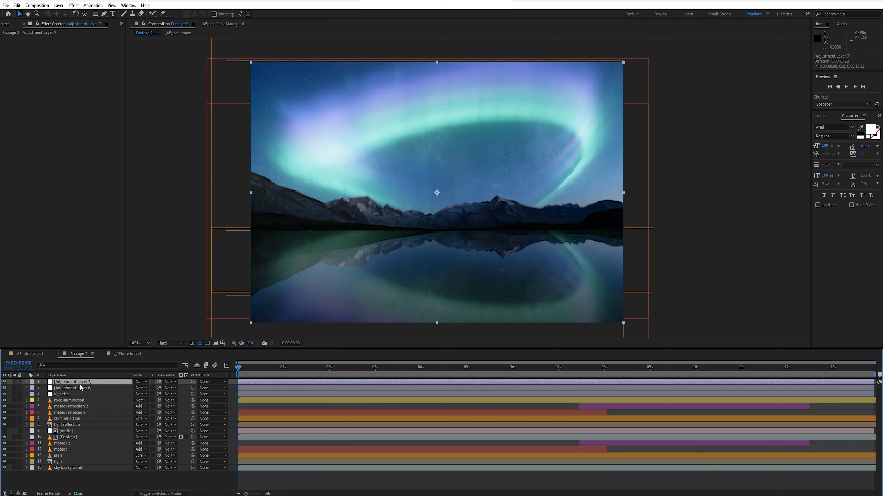
key("Return")
type("Camera blur")
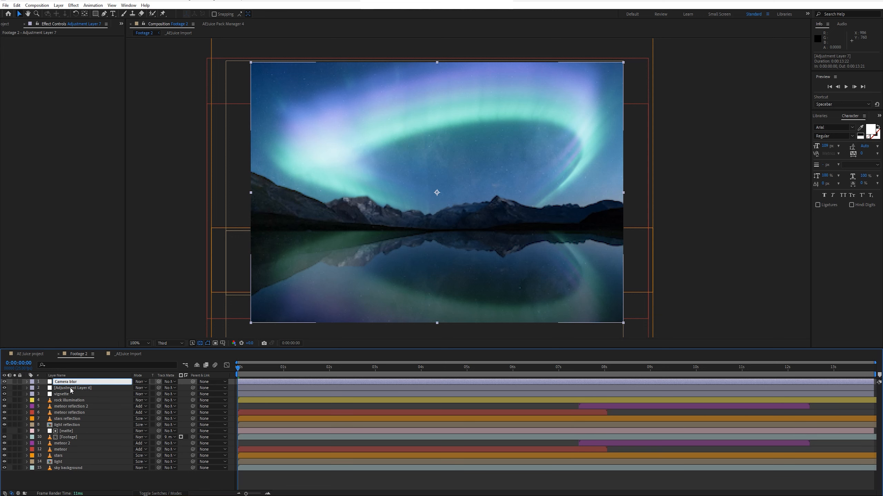
left_click(70, 388)
key("Return")
type("cc")
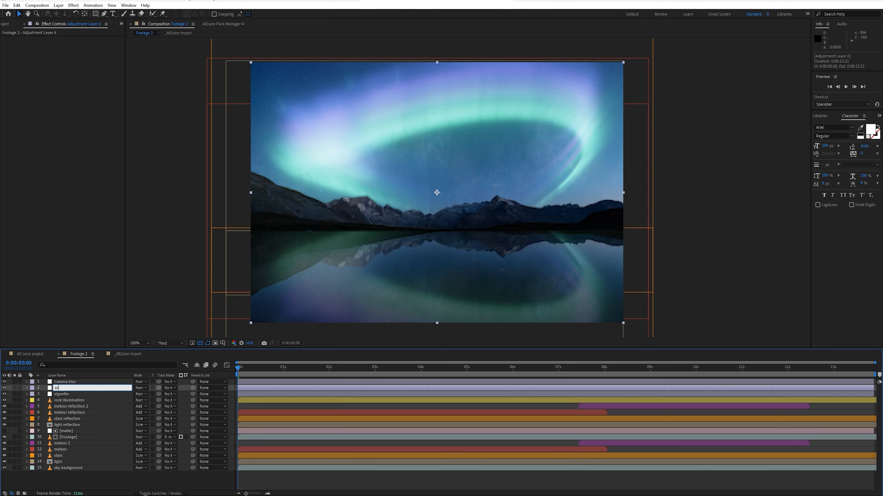
key("Return")
Add a full-frame elliptical mask to the vignette layer and set its mask mode to Subtract.
left_click(77, 395)
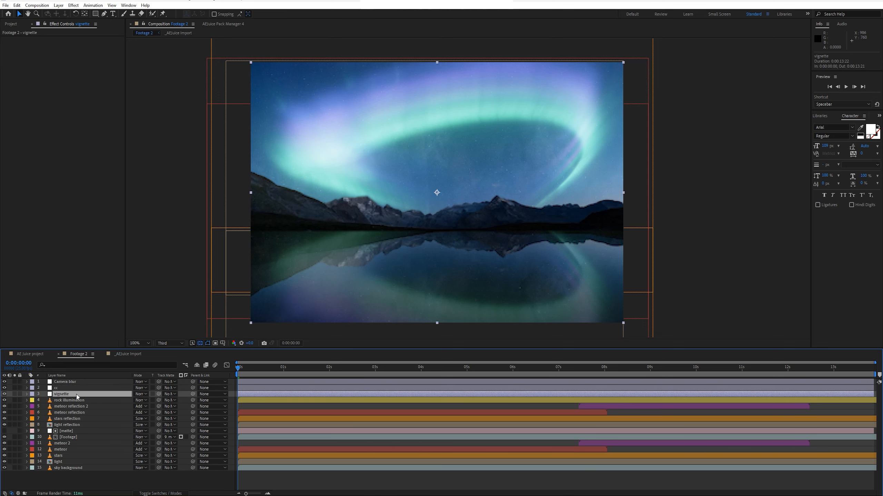
left_click_drag(96, 14, 113, 23)
double_click(95, 13)
key("v")
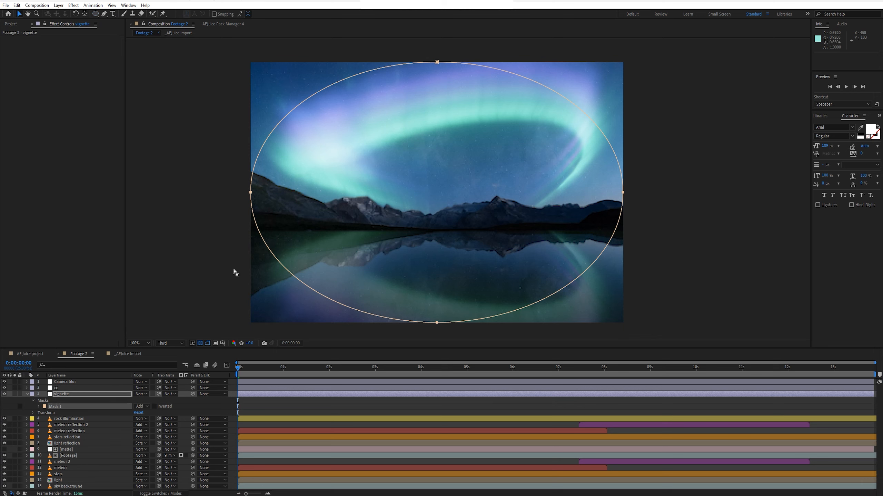
left_click(139, 407)
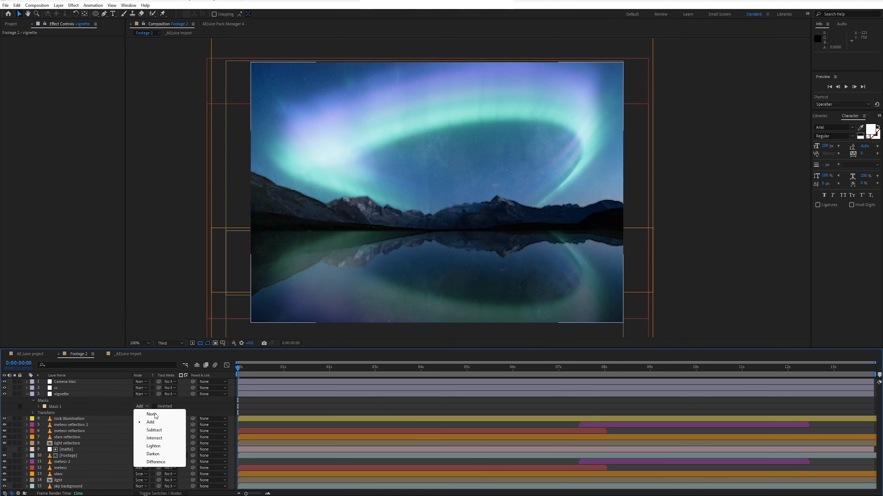
left_click(147, 431)
Apply a Curves effect to the vignette layer and pull the RGB curve's midpoint down to darken the frame corners.
left_click(73, 394)
left_click(70, 312)
key("ctrl+space")
left_click_drag(62, 118, 61, 124)
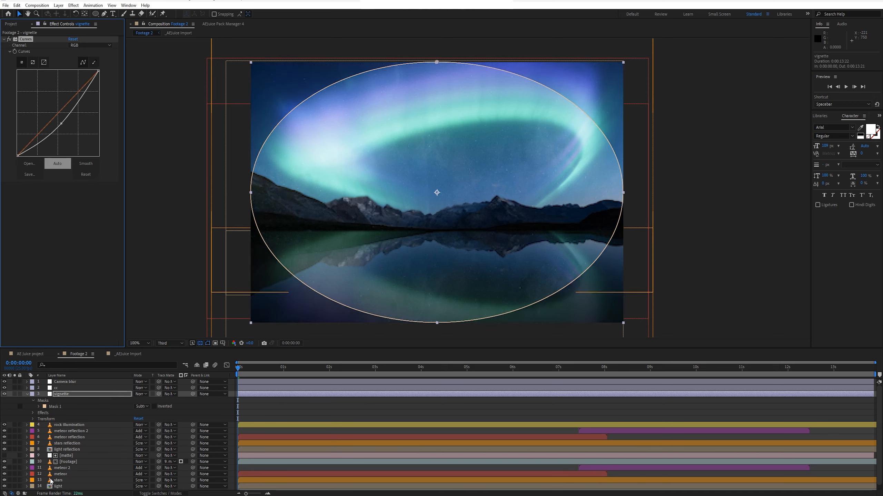
Feather the vignette mask by about 456 pixels and raise its RGB curve midpoint slightly to soften the darkening.
key("f")
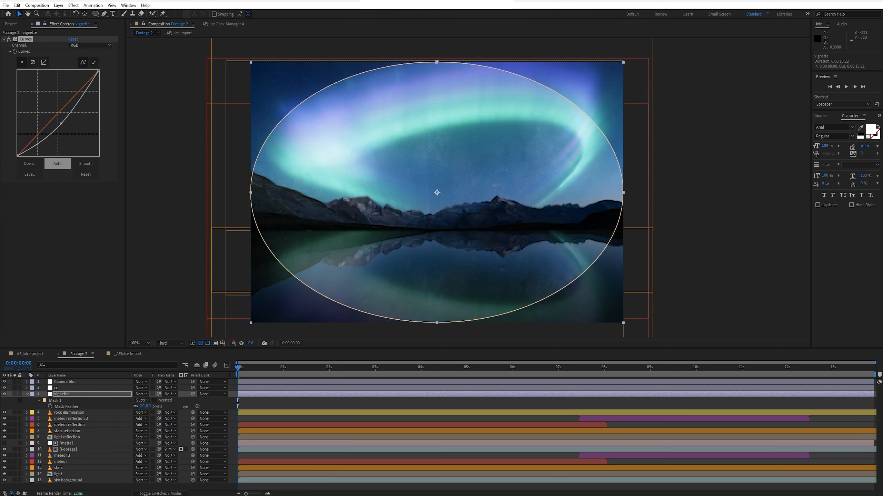
left_click_drag(186, 407, 335, 400)
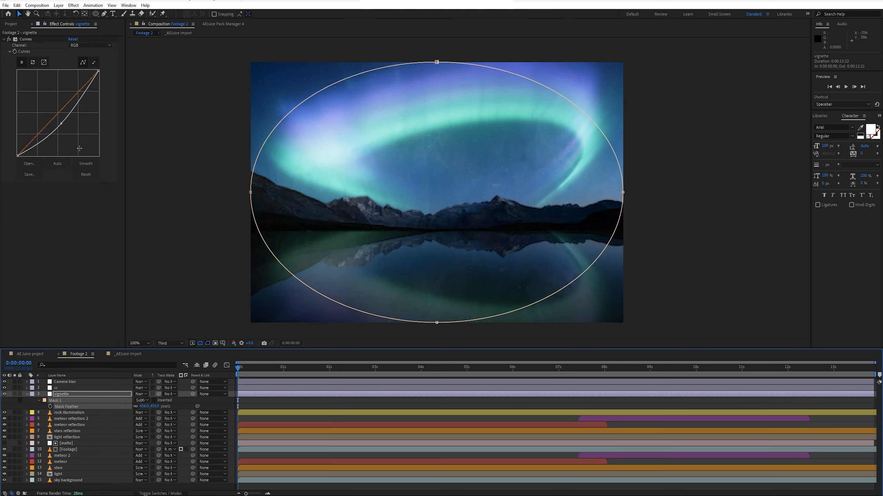
left_click(57, 122)
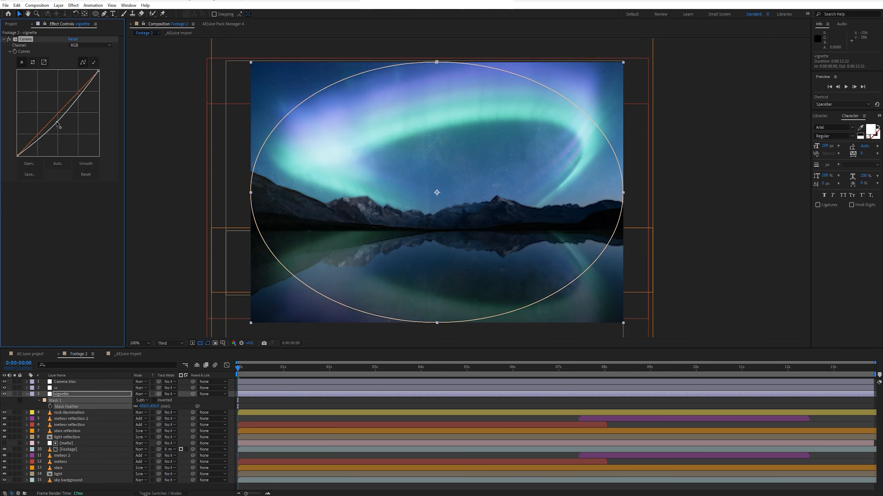
Apply a Curves effect to the cc layer and shape a gentle RGB contrast curve with raised highlights and near-neutral shadows.
left_click(73, 382)
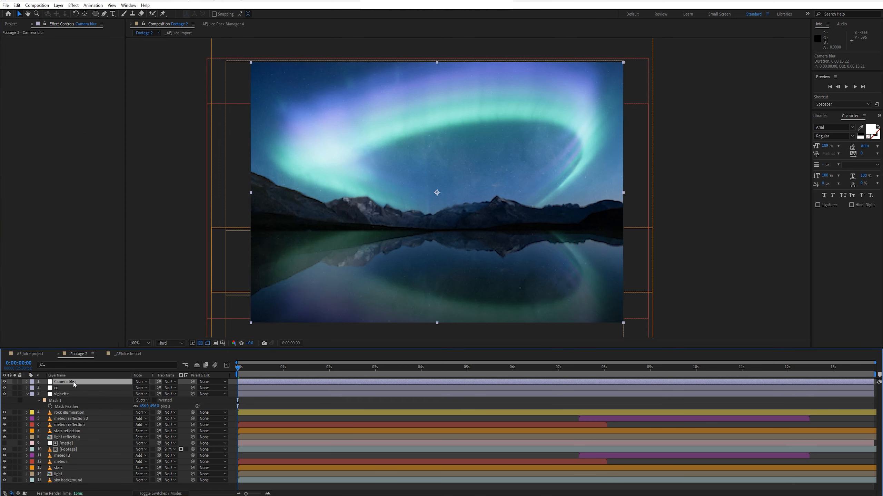
left_click(71, 388)
left_click(50, 216)
key("ctrl+space")
key("1")
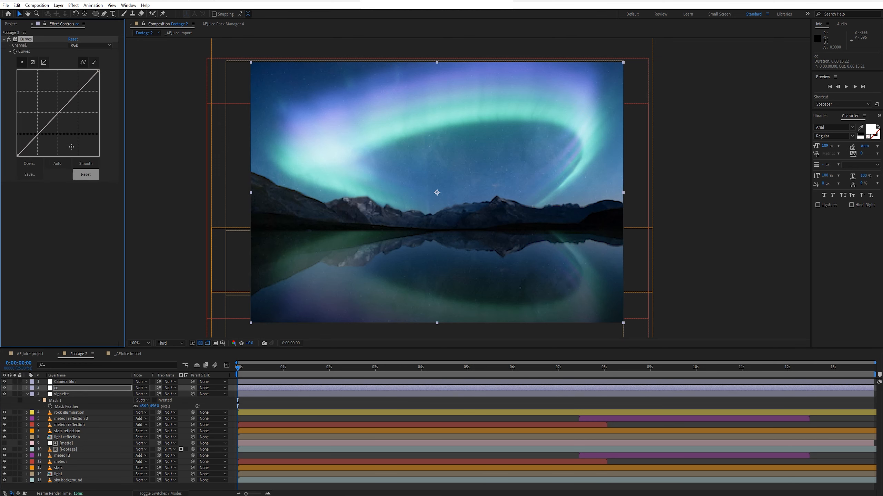
left_click_drag(41, 132, 34, 133)
left_click_drag(74, 90, 75, 86)
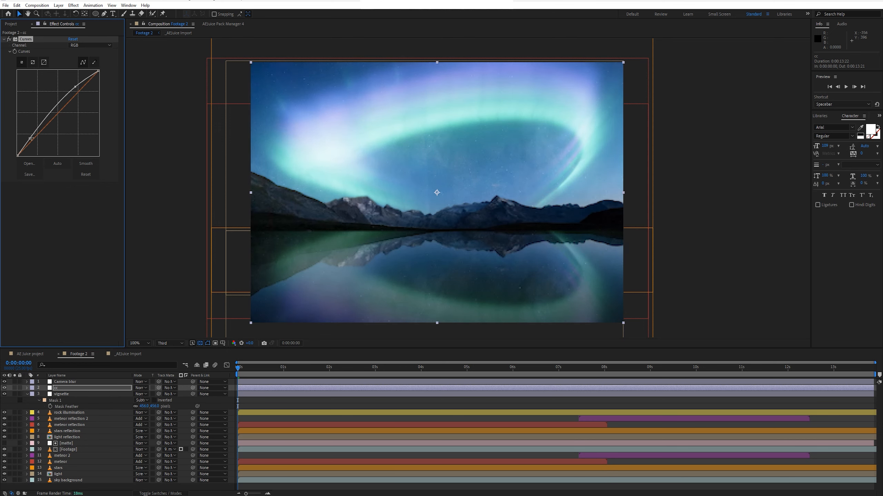
left_click_drag(31, 138, 32, 141)
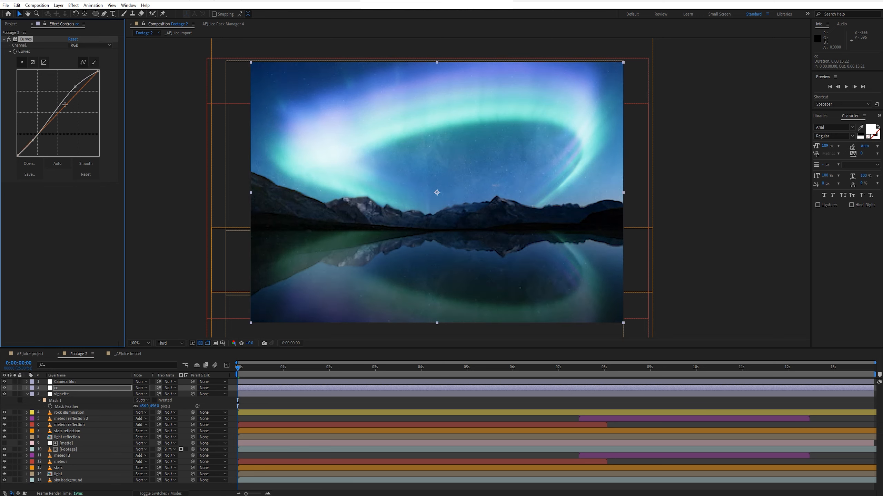
Fine-tune the midpoints of the Red, Green and Blue curves on the cc layer with very small colour adjustments.
left_click(80, 43)
left_click(80, 57)
left_click(83, 45)
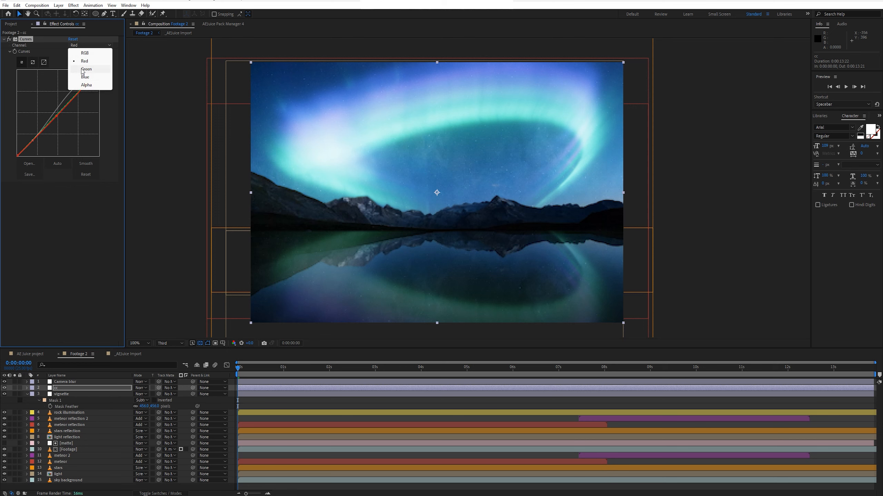
left_click(82, 68)
left_click(56, 114)
left_click(82, 47)
left_click(83, 76)
left_click(58, 110)
left_click_drag(59, 112, 59, 113)
left_click(694, 183)
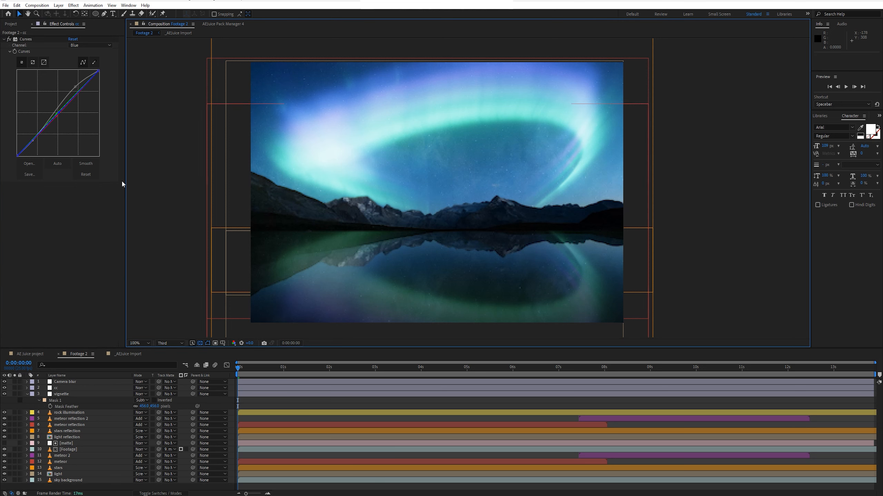
Apply a Glow effect to the cc layer and set its Glow Intensity to 0.3.
left_click(84, 284)
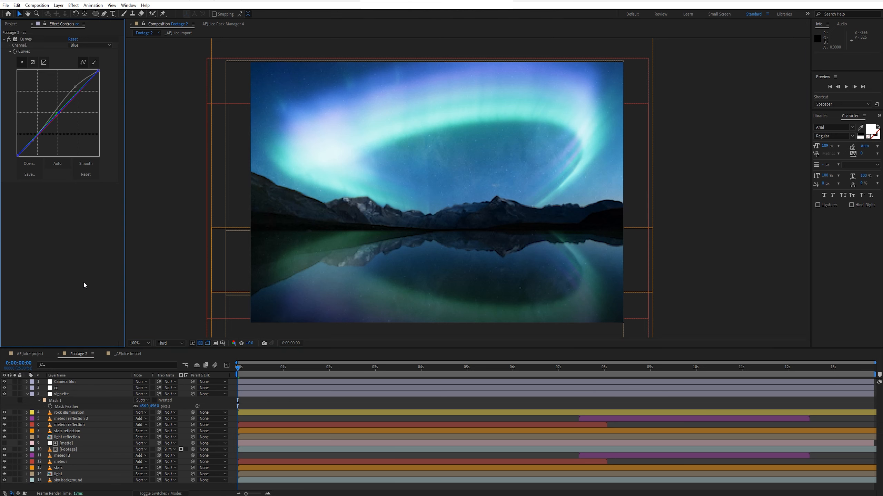
left_click(68, 387)
left_click(58, 293)
key("ctrl+space")
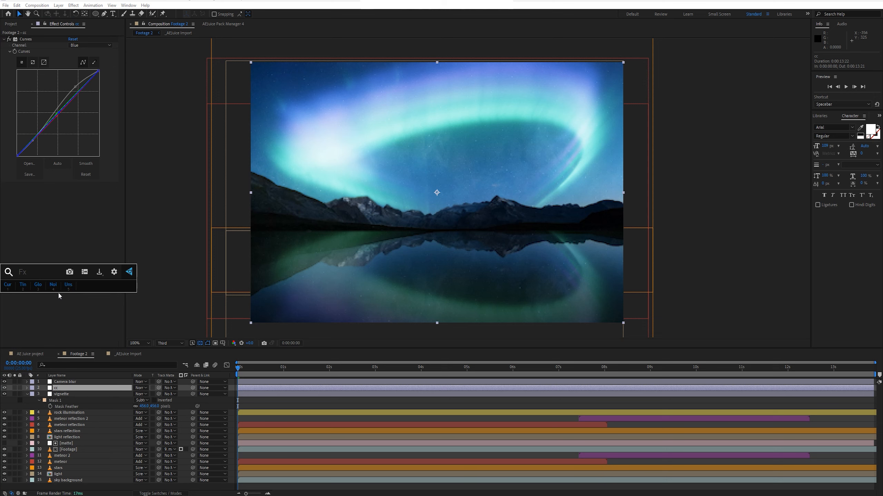
left_click(37, 285)
left_click(71, 210)
type("0.3")
key("Return")
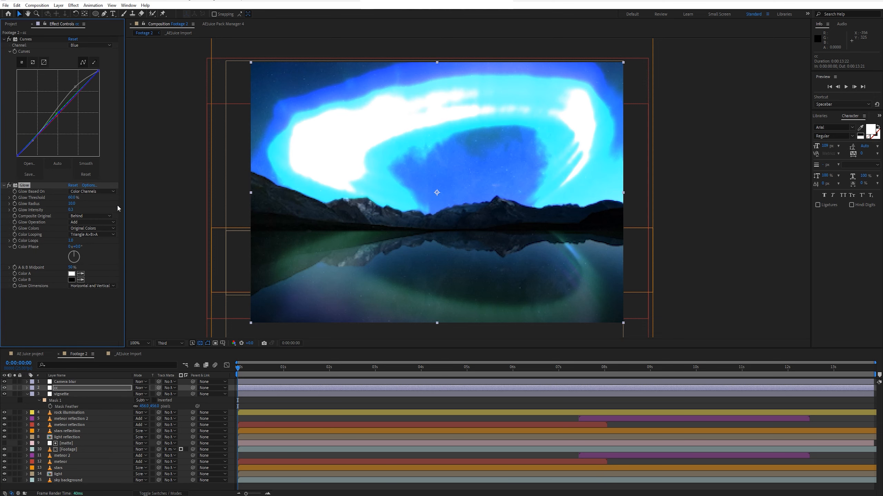
Set the cc layer's Glow Operation to Screen and its Glow Radius to 300.
left_click(73, 204)
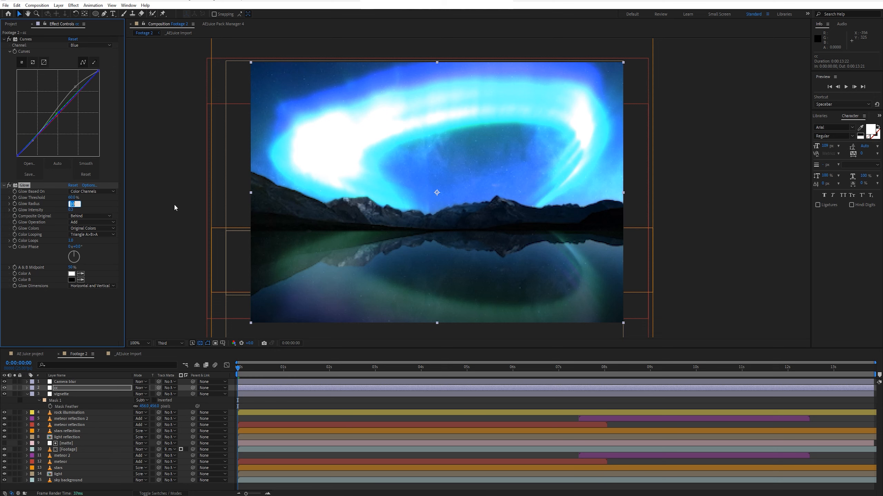
left_click(96, 223)
left_click(85, 272)
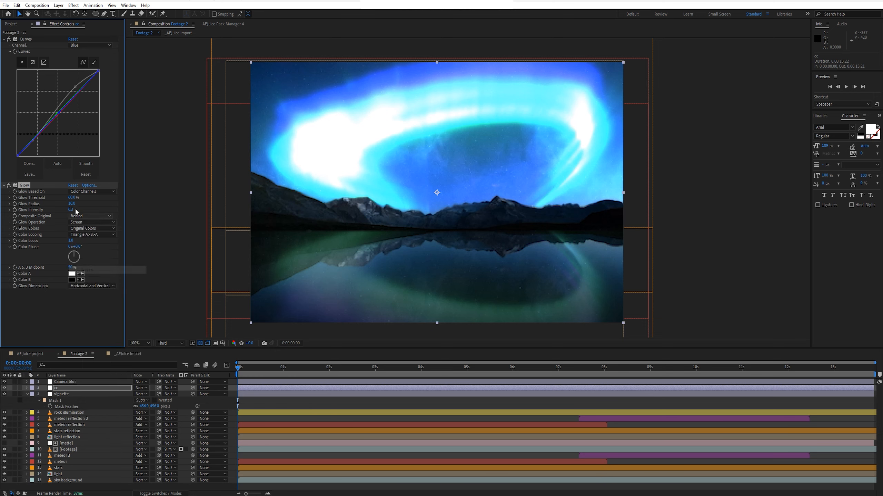
left_click(71, 204)
type("30")
key("Return")
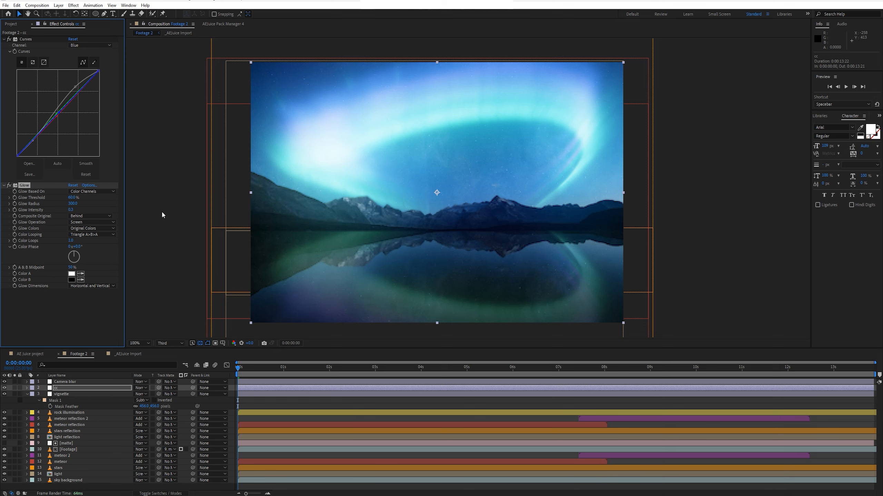
Switch the glow's Glow Colors to A & B Colors and set Color A to light cyan (9DF2FF).
left_click(84, 229)
left_click(81, 245)
left_click(72, 274)
left_click(329, 299)
left_click_drag(329, 297, 326, 285)
mouse_move(274, 264)
left_mouse_down()
mouse_move(253, 230)
mouse_move(265, 225)
left_mouse_up()
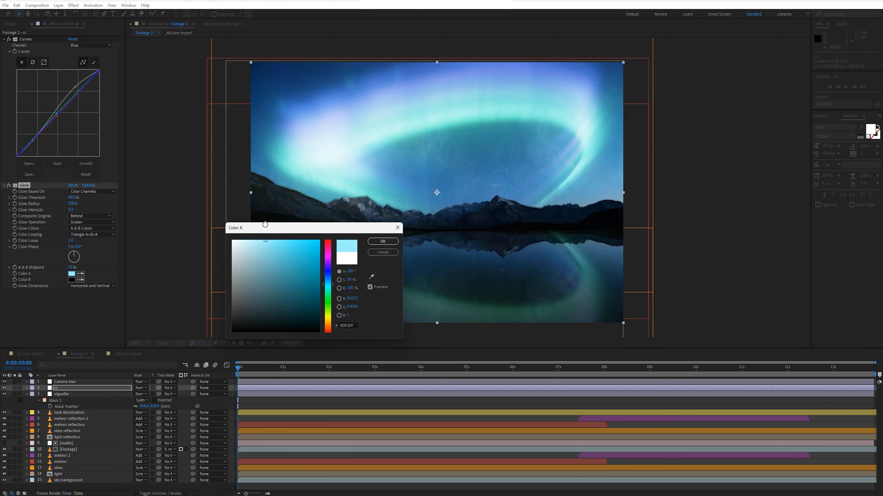
left_click(382, 241)
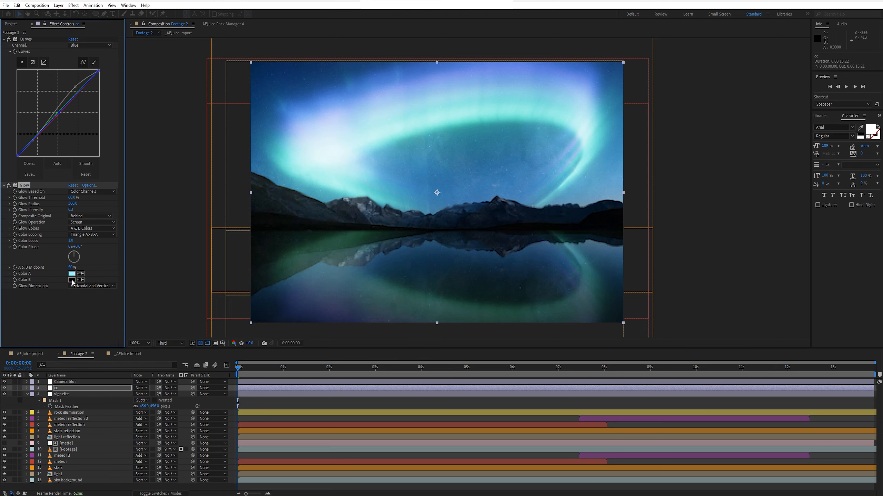
Set the glow's Color B to a pale aqua close to Color A.
left_click(72, 282)
left_click_drag(328, 302, 255, 222)
left_click(382, 241)
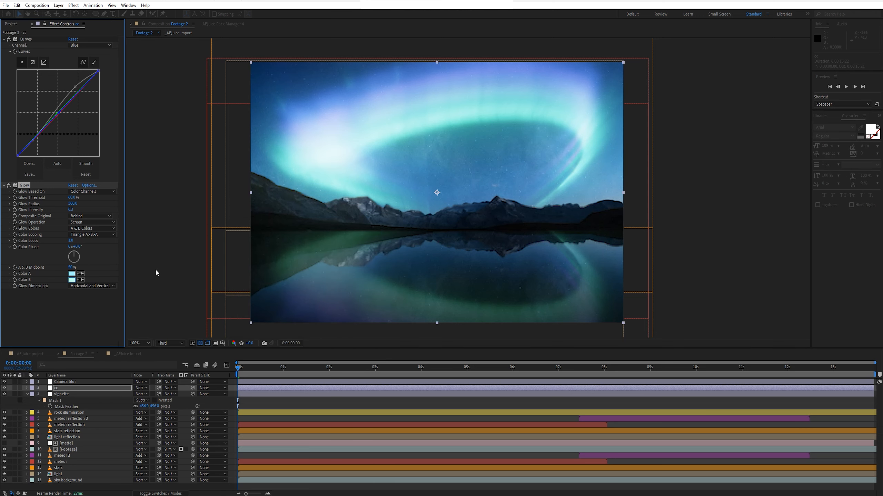
left_click(69, 305)
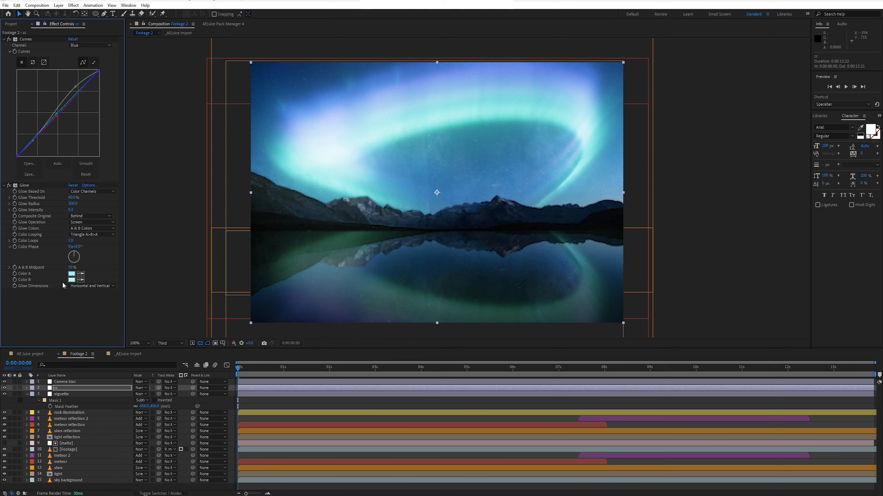
Duplicate the Glow effect on the cc layer and set the copy's Glow Radius to 600.
left_click(27, 188)
key("ctrl+d")
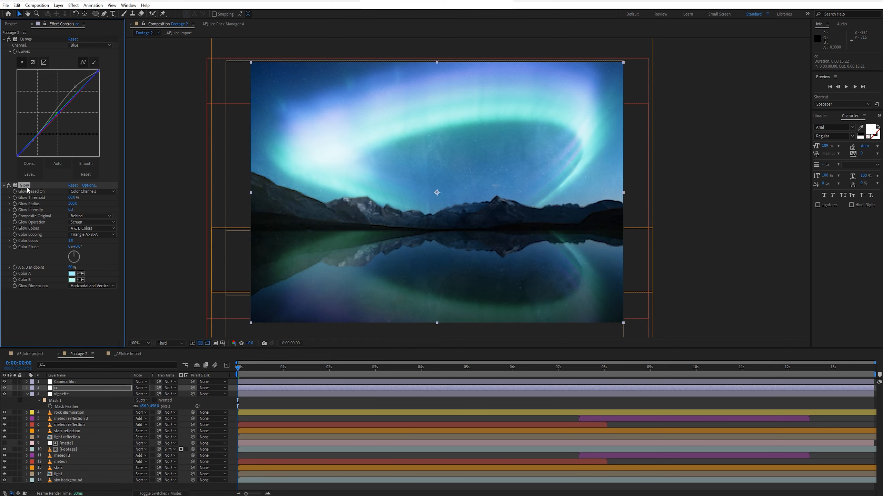
scroll(77, 268, "down", 3)
left_click(72, 261)
type("600")
key("Return")
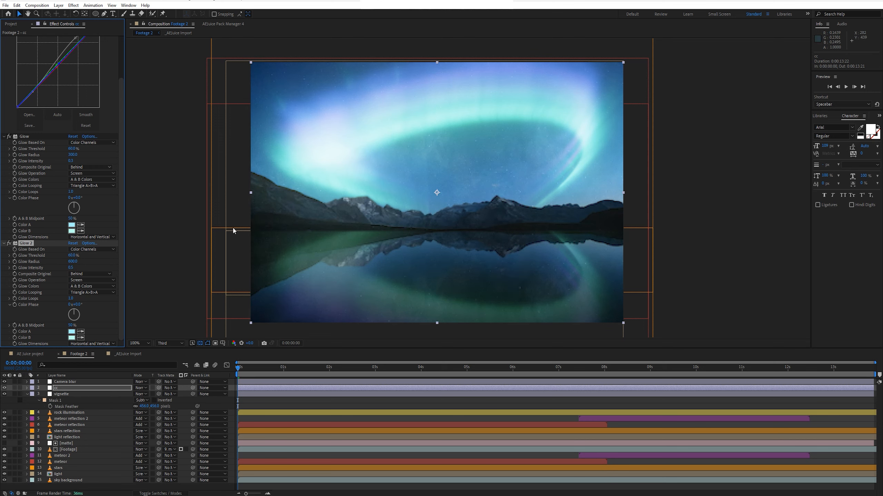
Set the composition preview resolution to Half and collapse both Glow effects on the cc layer.
left_click(663, 204)
left_click(663, 205)
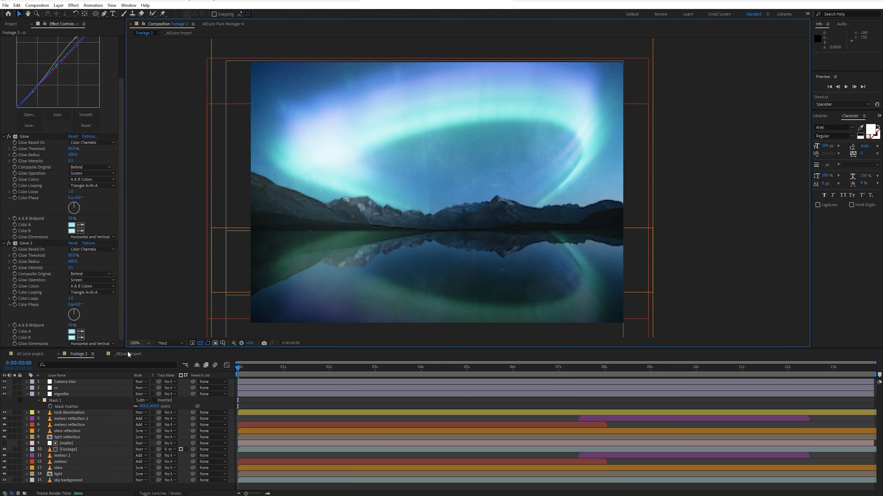
left_click(167, 343)
left_click(168, 336)
left_click(5, 137)
left_click(3, 192)
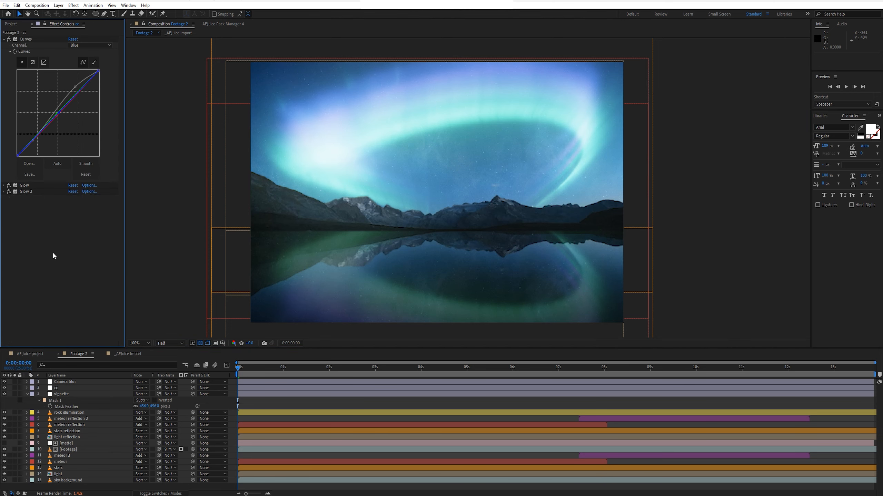
Add a Noise effect to the cc layer and set its Amount of Noise to 3%.
key("ctrl+space")
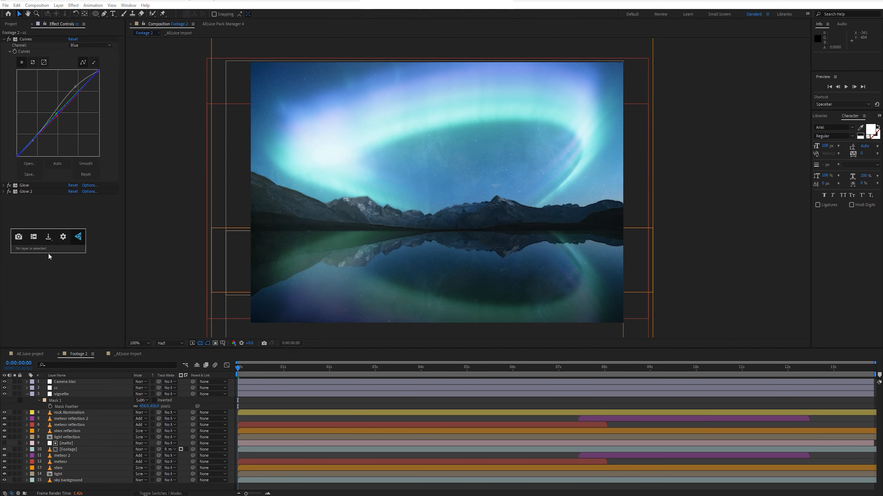
left_click(62, 394)
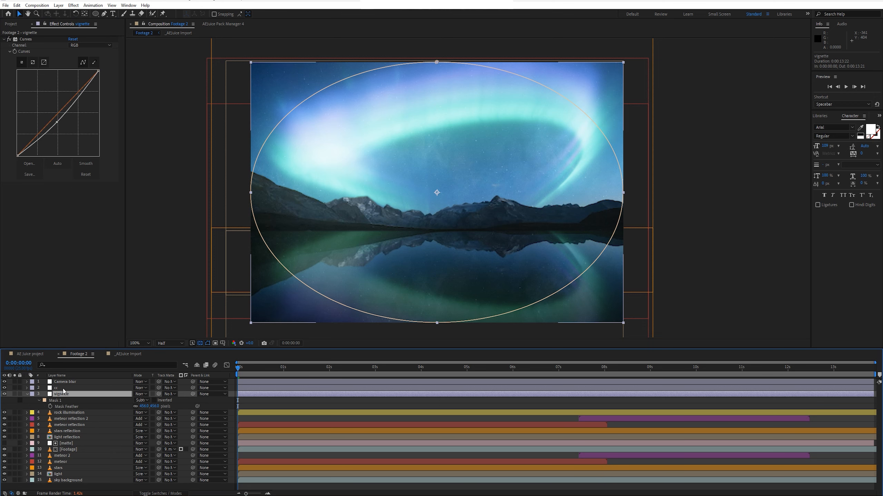
left_click(62, 388)
key("ctrl+space")
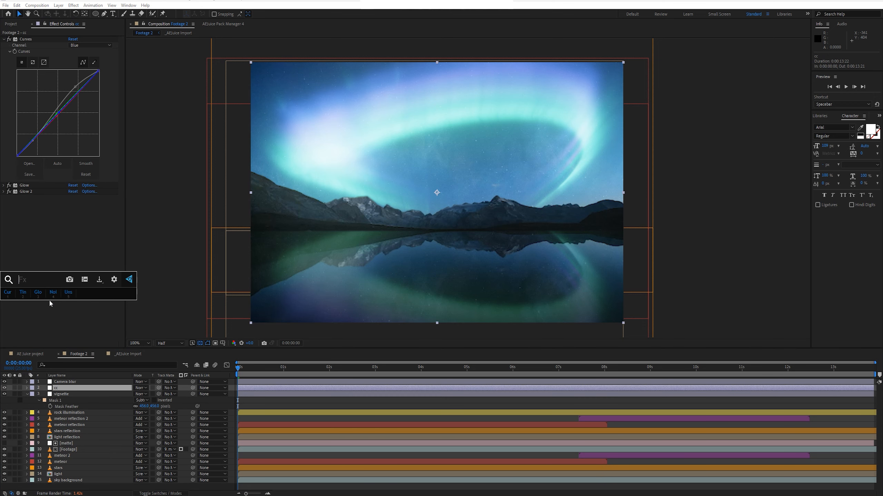
type("noise")
key("Down")
key("Return")
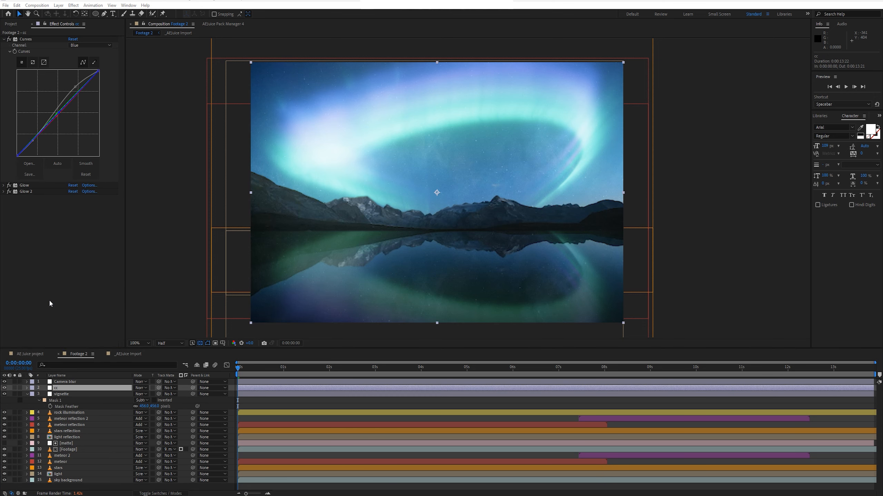
left_click(71, 204)
type("3")
key("Return")
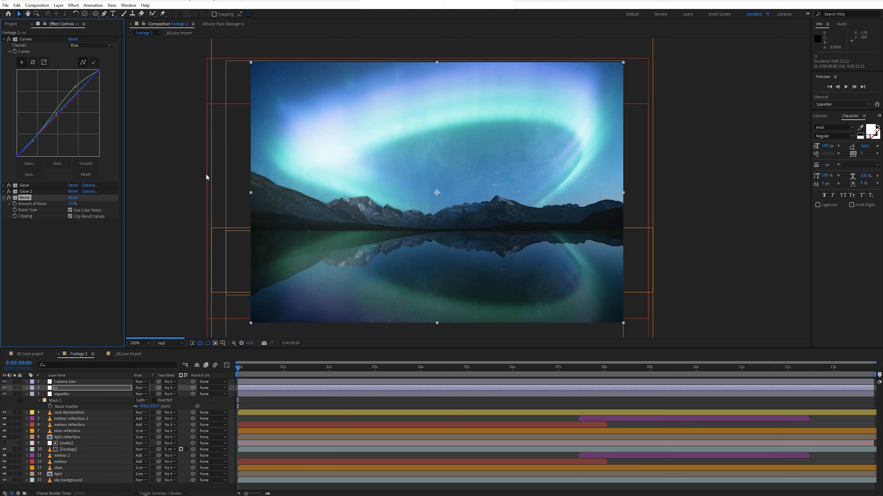
Add a Tint effect to the cc layer and set its Amount to Tint to 15%.
key("ctrl+space")
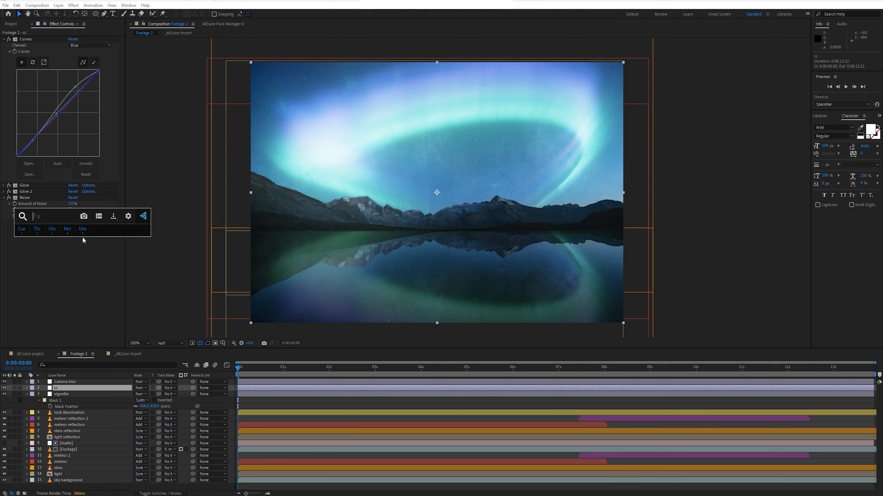
type("tint")
key("Return")
left_click(72, 240)
type("15")
key("Return")
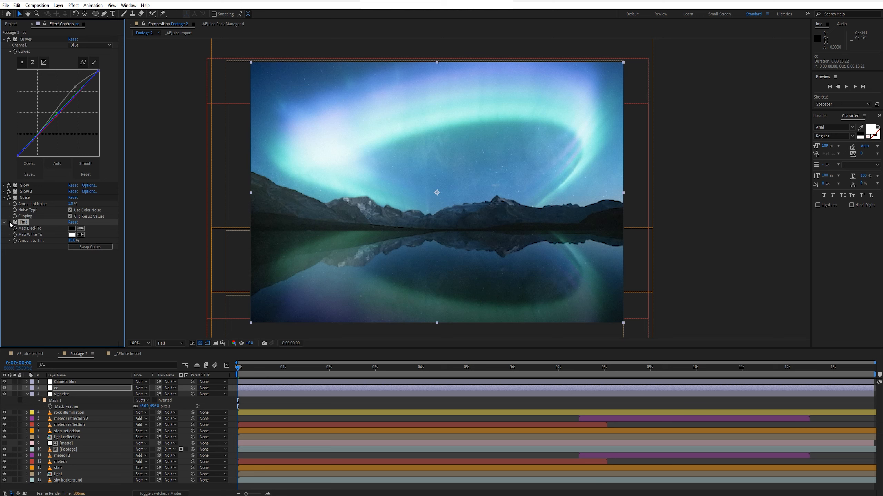
Add an Unsharp Mask effect to the cc layer and set its Amount to 35.
left_click(65, 301)
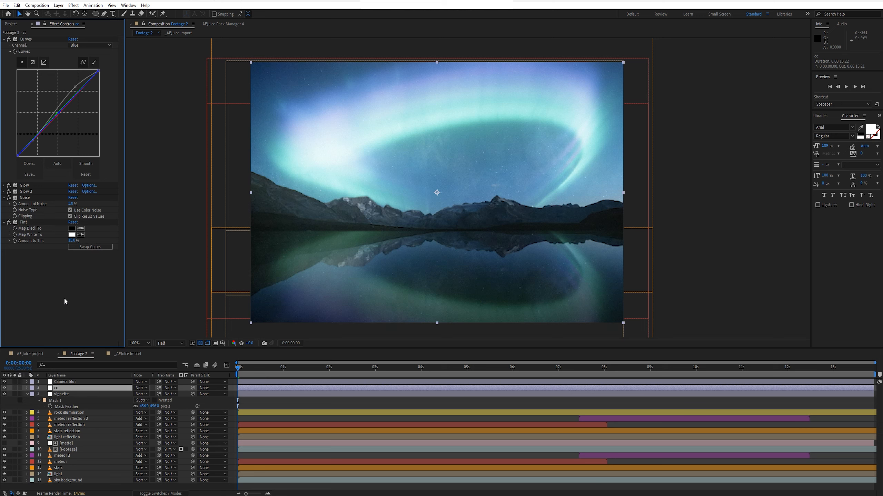
key("ctrl+space")
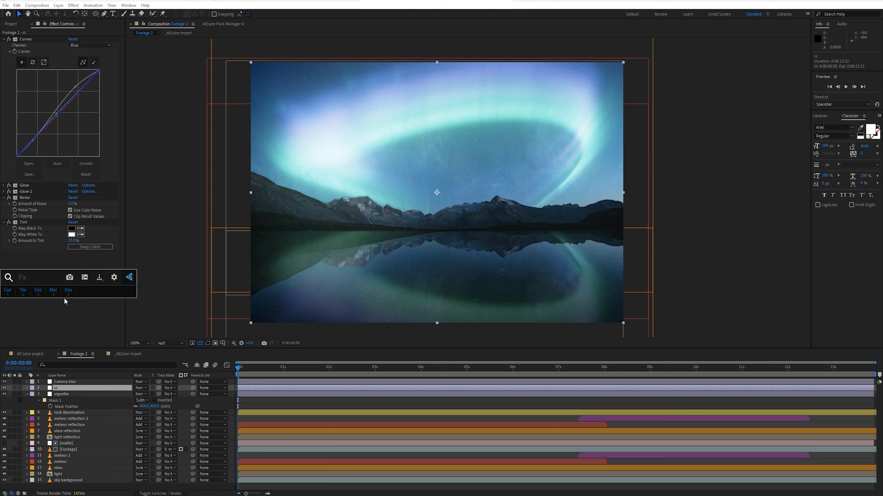
type("unsharp")
key("Return")
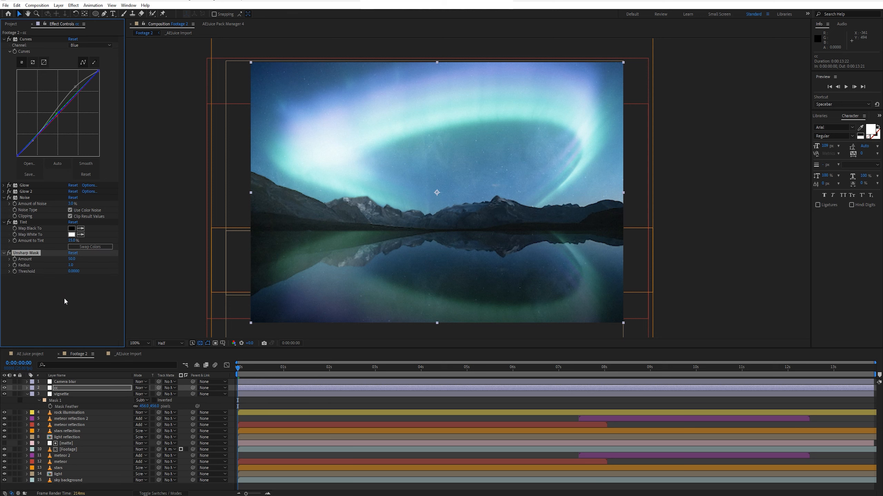
left_click(71, 259)
type("35")
key("Return")
Lower the cc layer's Amount to Tint to 10%.
left_click(77, 241)
type("10")
key("Return")
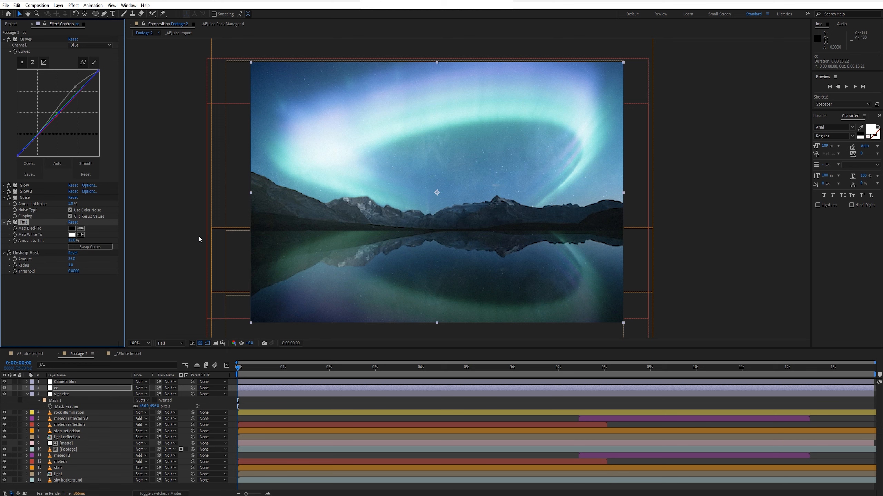
left_click(679, 169)
Apply Camera Lens Blur to the Camera blur layer and set its Blur Radius to 2.
left_click(99, 381)
left_click(66, 198)
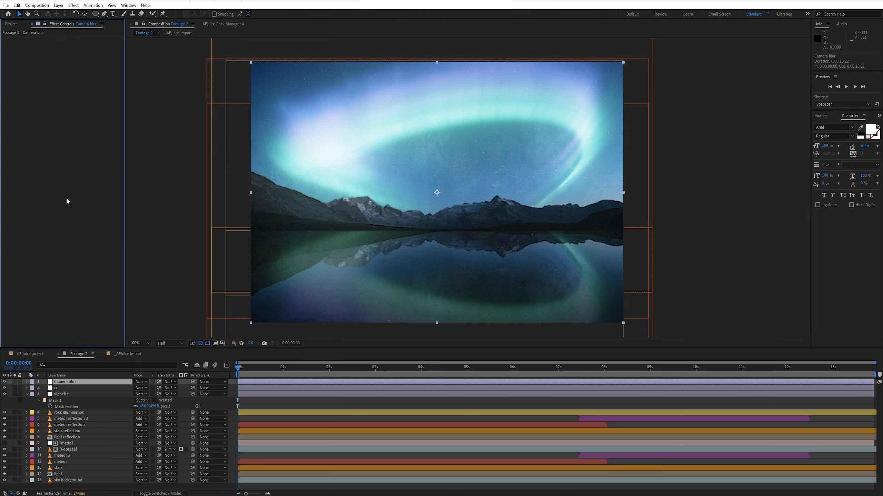
key("ctrl+space")
type("camer")
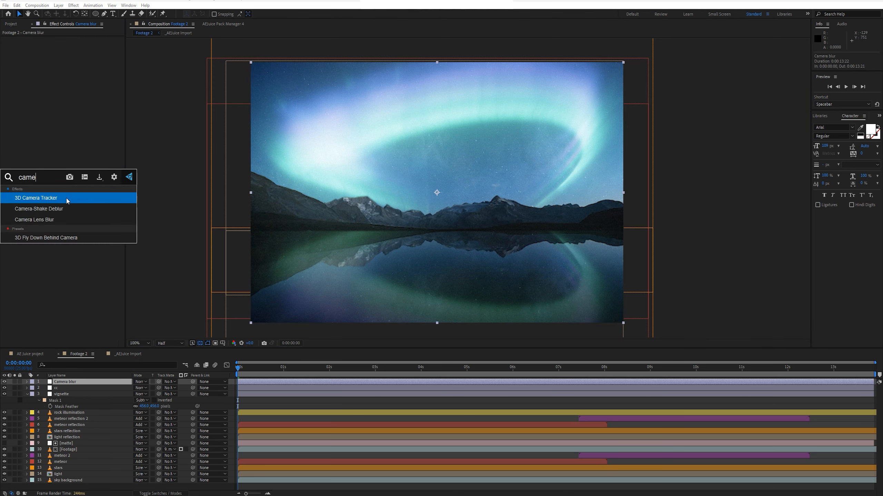
key("Down")
key("Down")
key("Return")
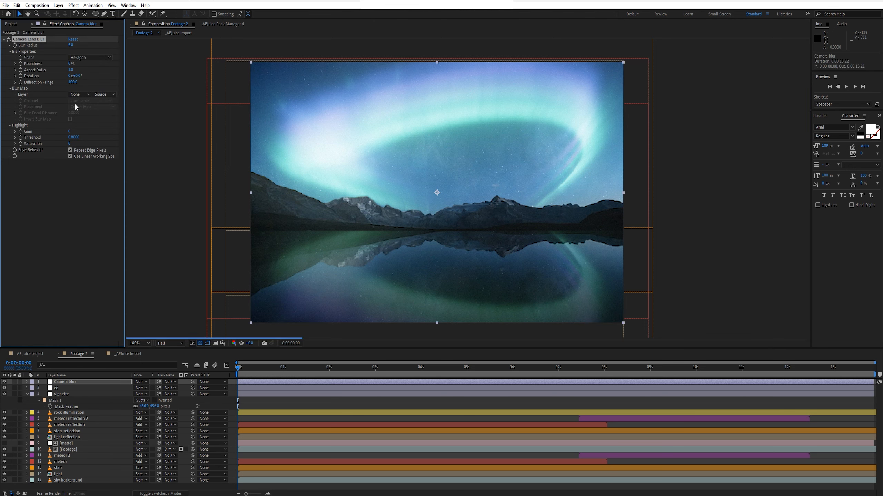
left_click(71, 46)
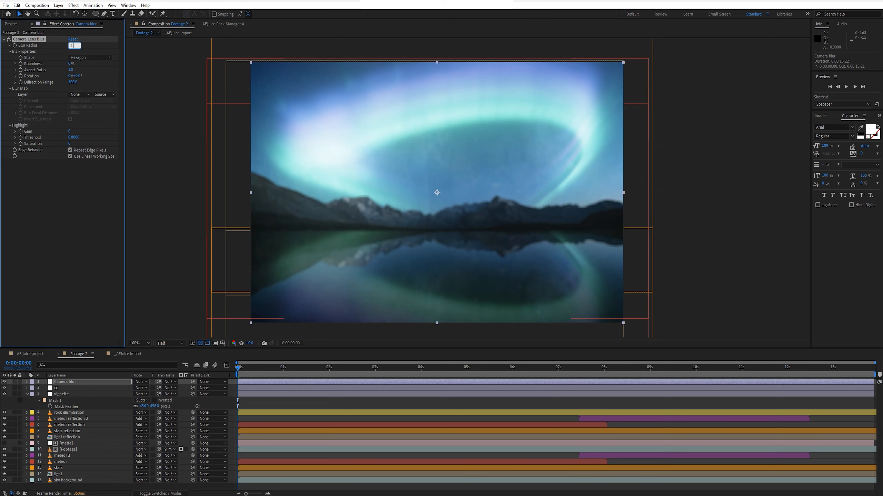
key("Return")
Draw a rounded-rectangle mask over the sky and mountains on the Camera blur layer and feather it 30 pixels.
left_click(97, 14)
left_click_drag(101, 17, 120, 23)
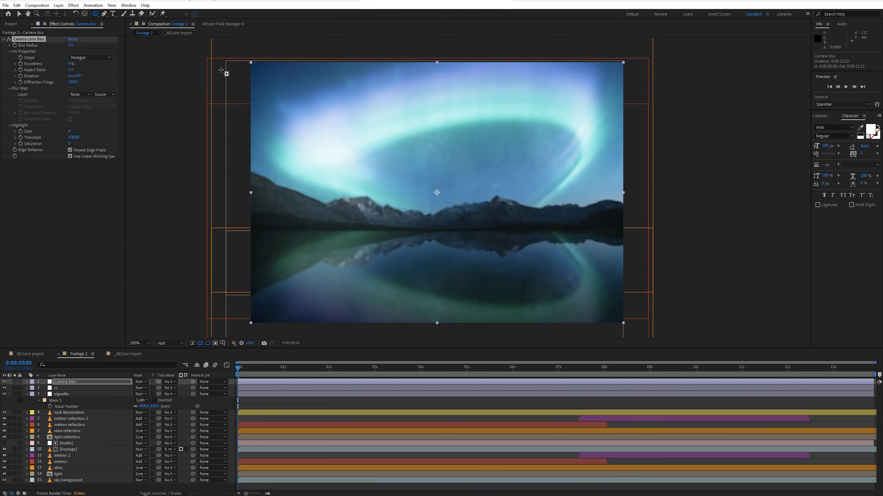
left_click_drag(206, 57, 655, 222)
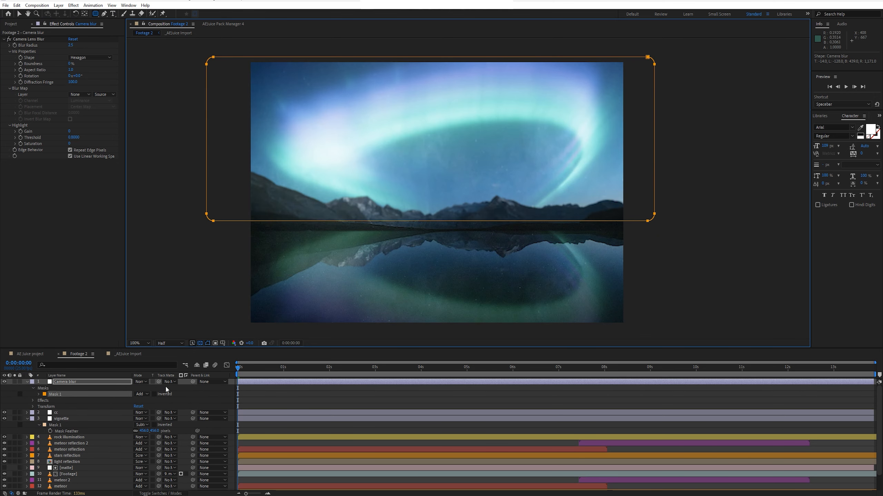
key("f")
left_click(144, 394)
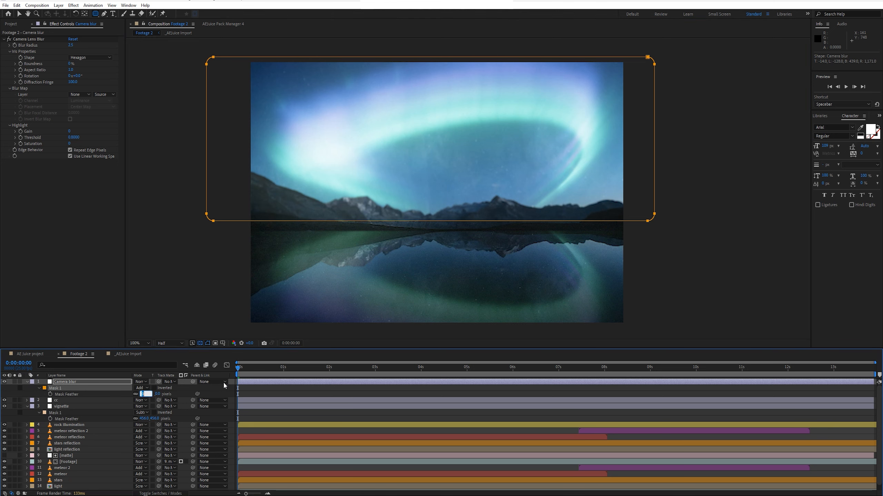
type("30")
key("Return")
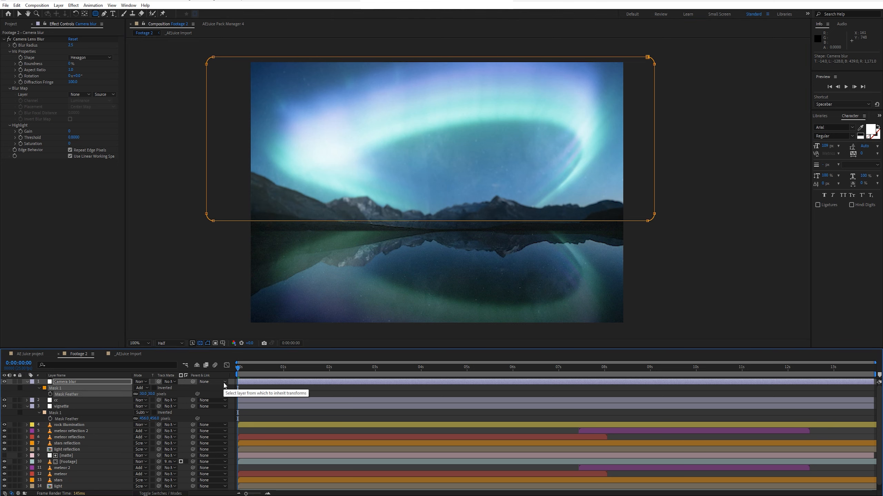
Set the Camera blur mask to Subtract and extend its lower edge down to the shoreline.
left_click(147, 388)
left_click(153, 412)
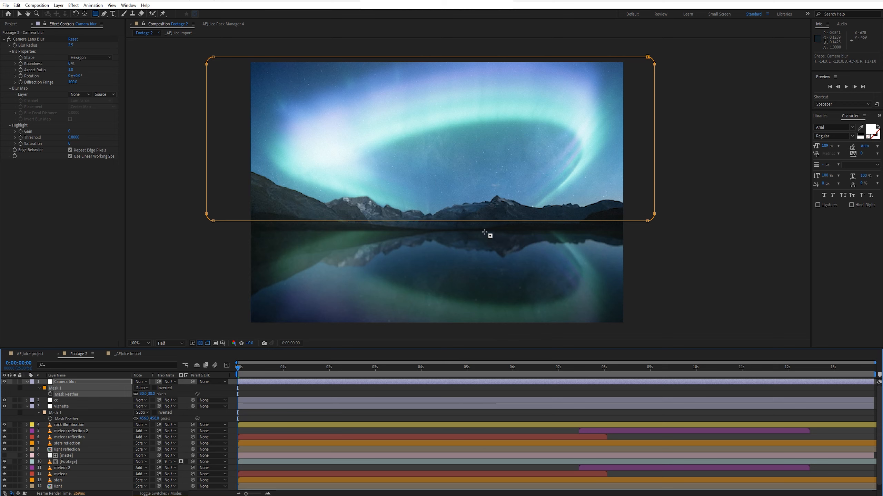
key("v")
double_click(428, 221)
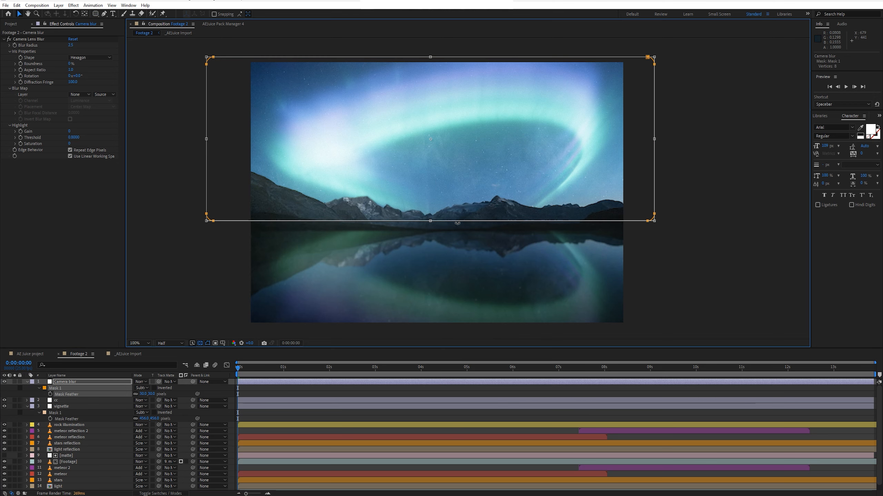
left_click_drag(429, 220, 429, 228)
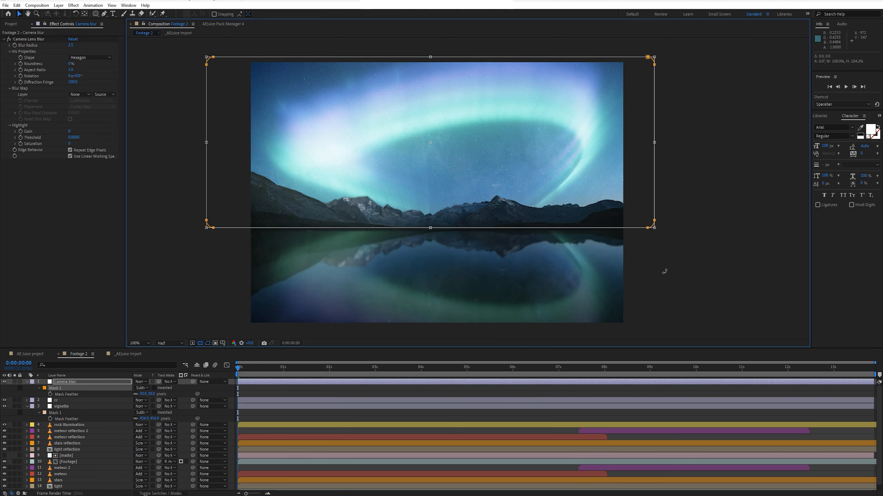
key("Return")
left_click(680, 258)
left_click(681, 253)
Add Curves to the sky background layer and pull the RGB shadows and highlights slightly down to darken it.
scroll(35, 445, "down", 2)
left_click(58, 482)
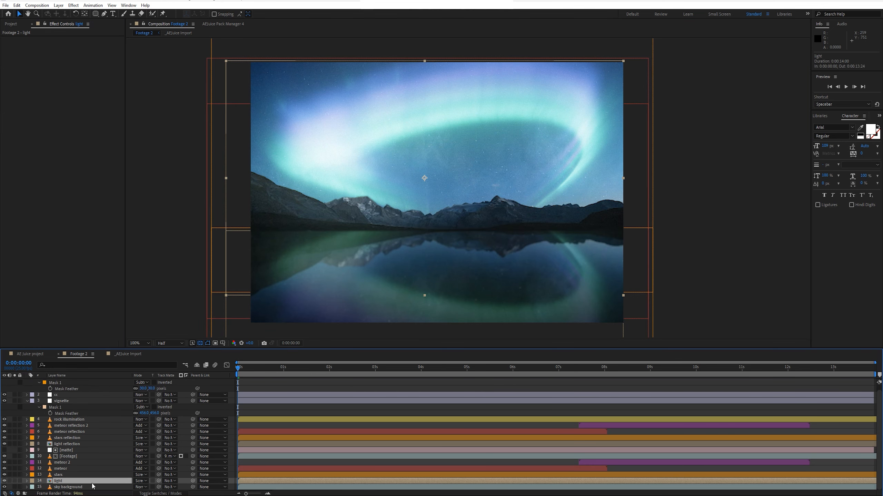
left_click(69, 487)
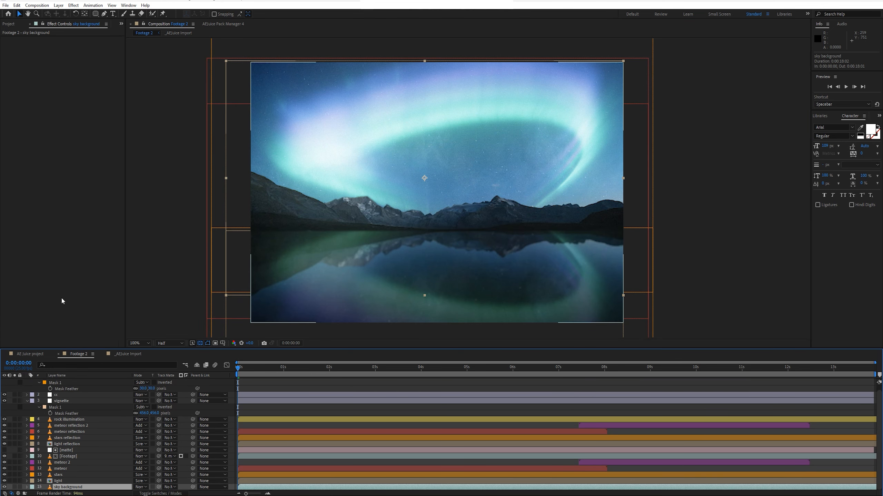
key("ctrl+space")
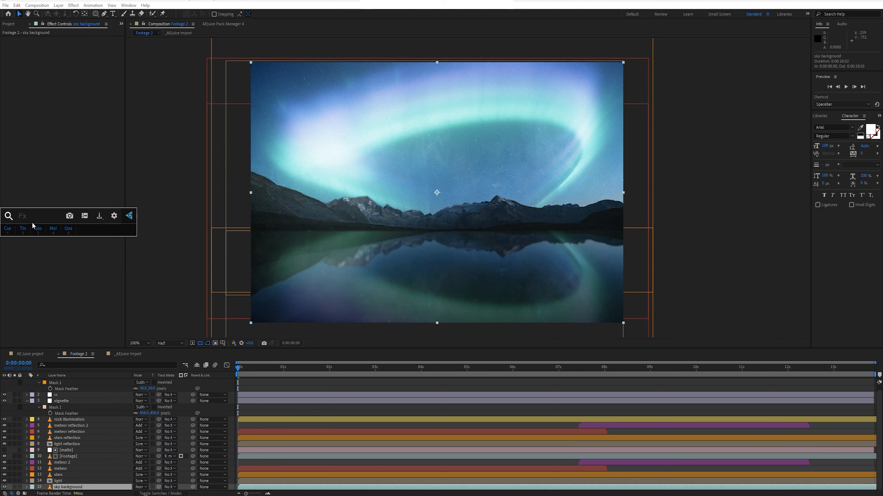
key("1")
mouse_move(40, 138)
left_mouse_down()
mouse_move(30, 124)
mouse_move(36, 141)
left_mouse_up()
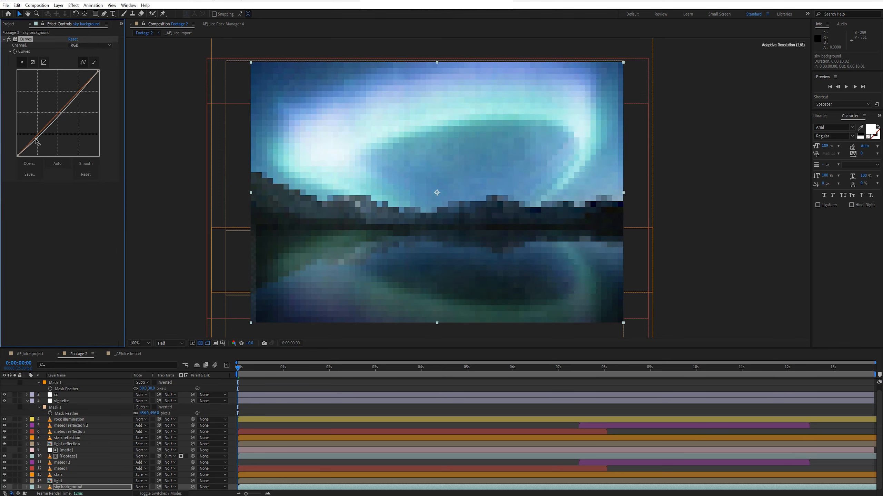
left_click_drag(76, 103, 78, 96)
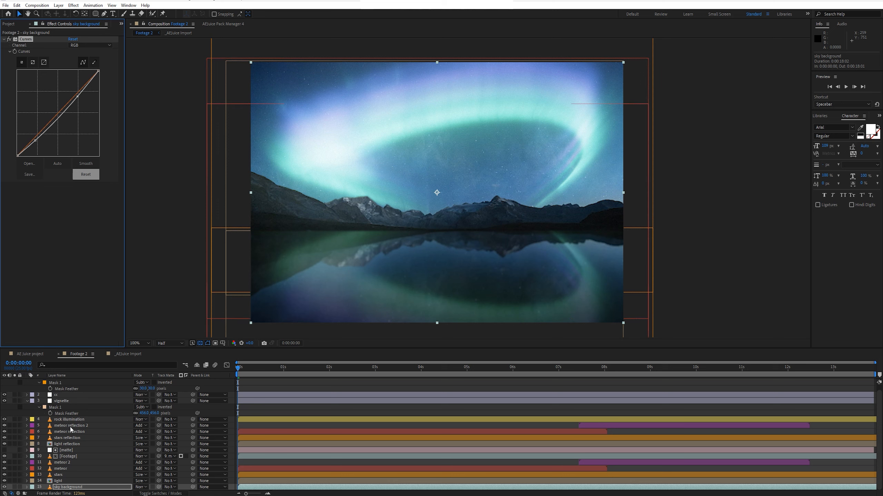
Add Curves to the light layer and pull its RGB midtones slightly down.
left_click(61, 481)
key("ctrl+space")
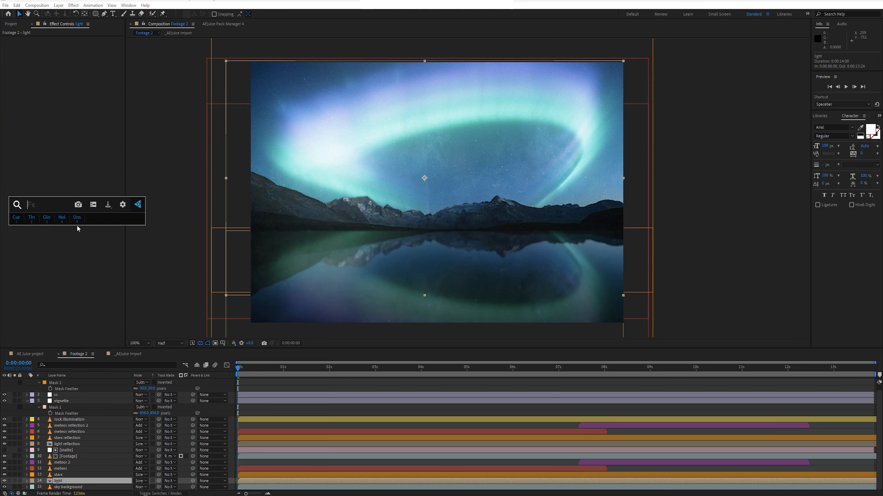
left_click(16, 218)
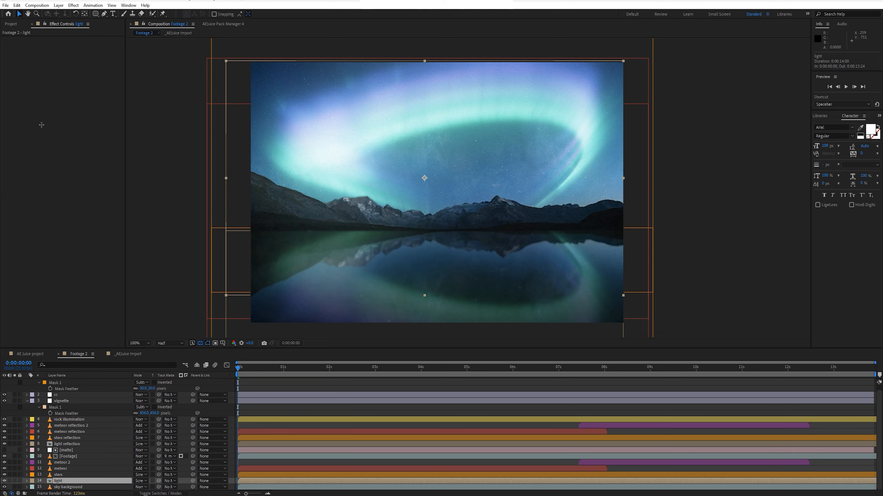
left_click_drag(53, 119, 52, 121)
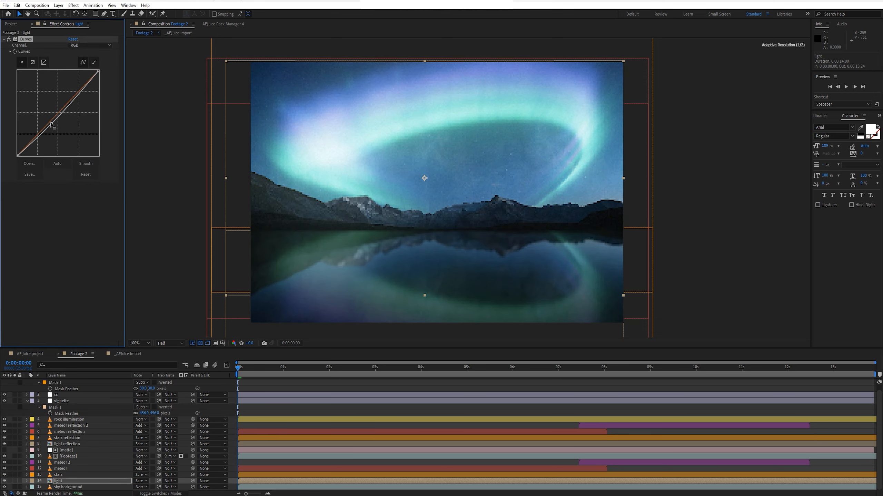
left_click(58, 163)
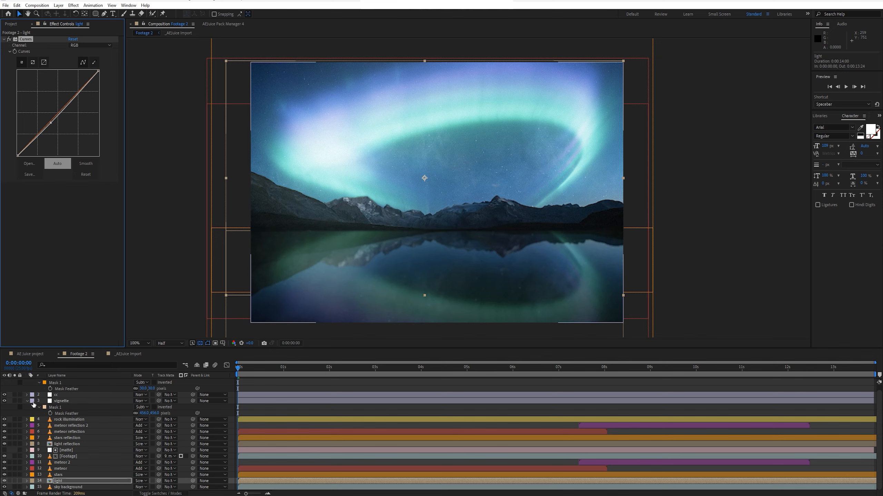
Collapse the Camera blur and vignette layers' mask properties in the timeline.
scroll(30, 385, "up", 1)
left_click(28, 382)
left_click(27, 394)
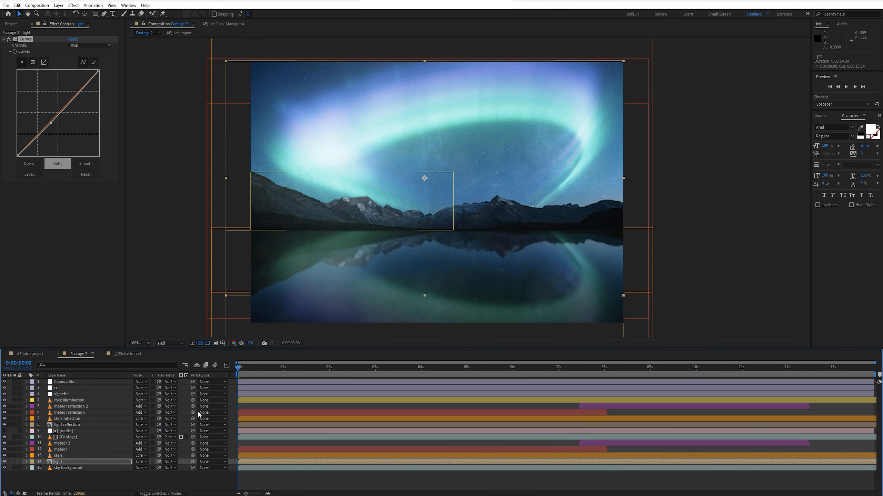
Close the filtered Free Lens Textures pack in AEJuice Pack Manager 4, search the packs for "len" and reopen Free Lens Textures.
left_click(221, 25)
left_click(174, 37)
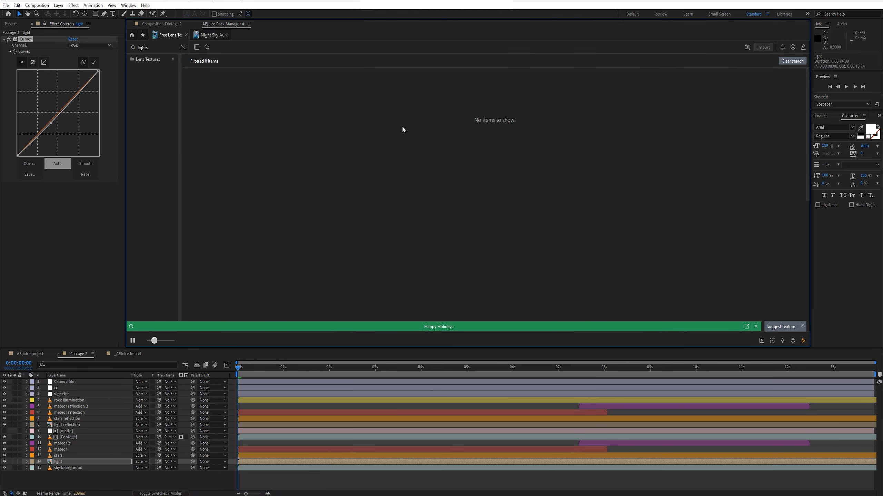
left_click(160, 58)
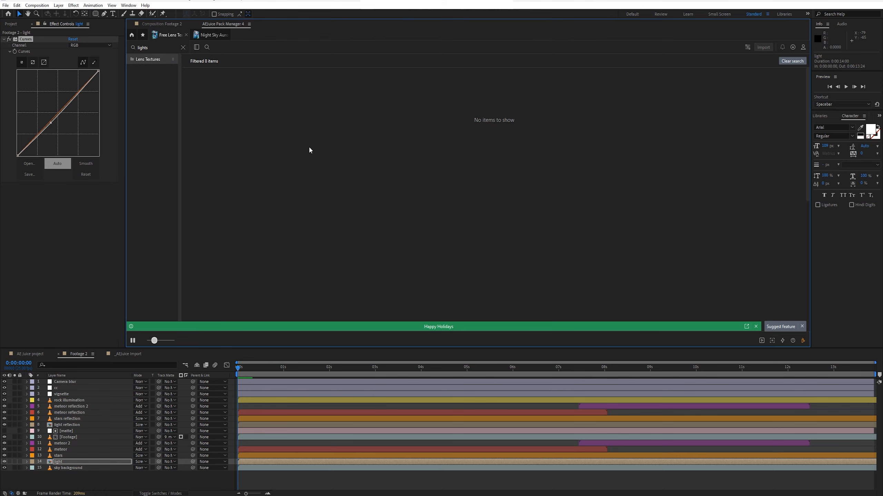
left_click(184, 35)
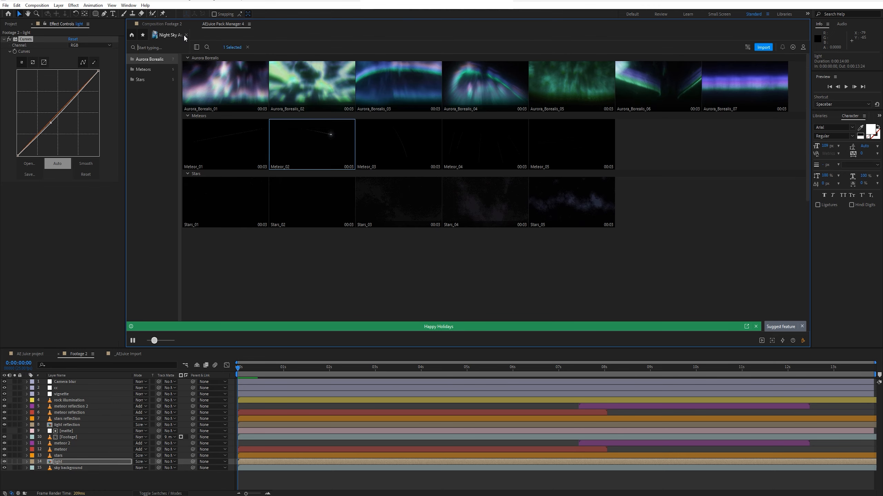
left_click(142, 36)
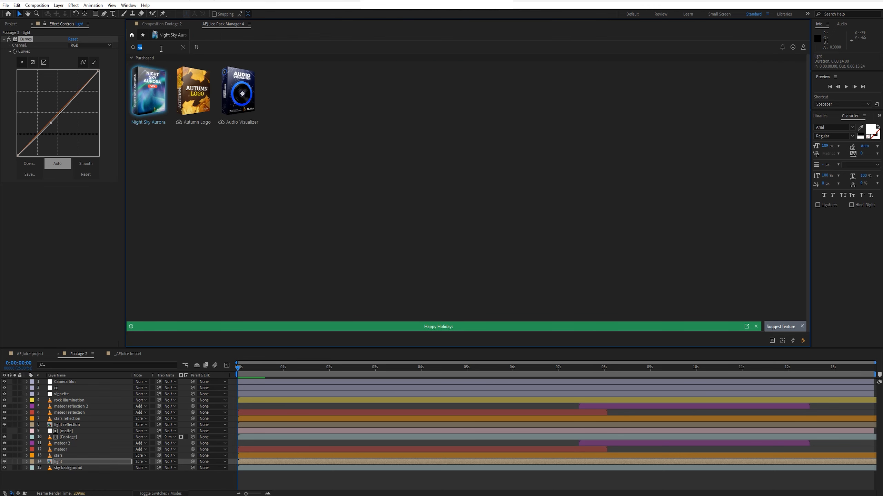
type("len")
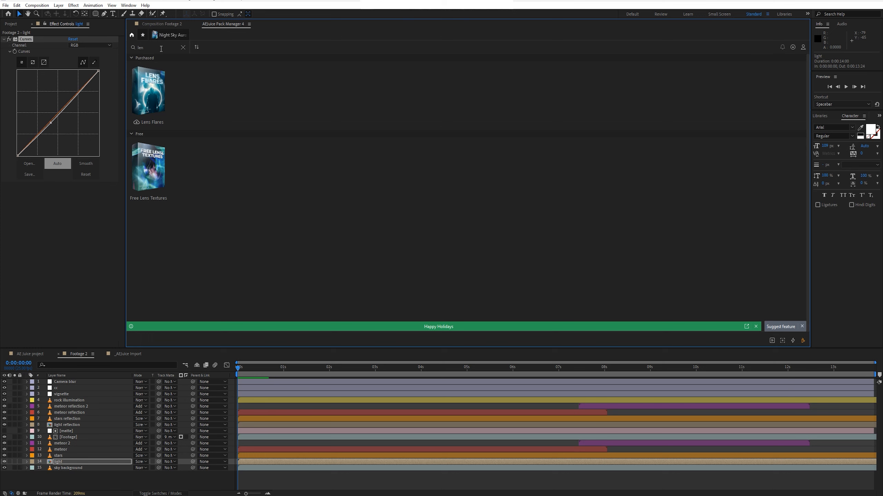
left_click(153, 160)
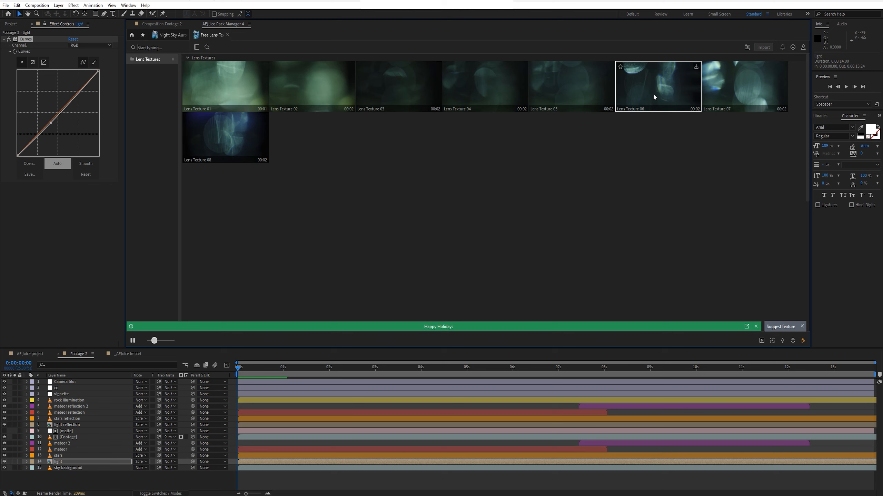
Import Lens Texture 05 into Footage 2, place it between vignette and rock illumination, and give it a Blue label.
left_click(588, 89)
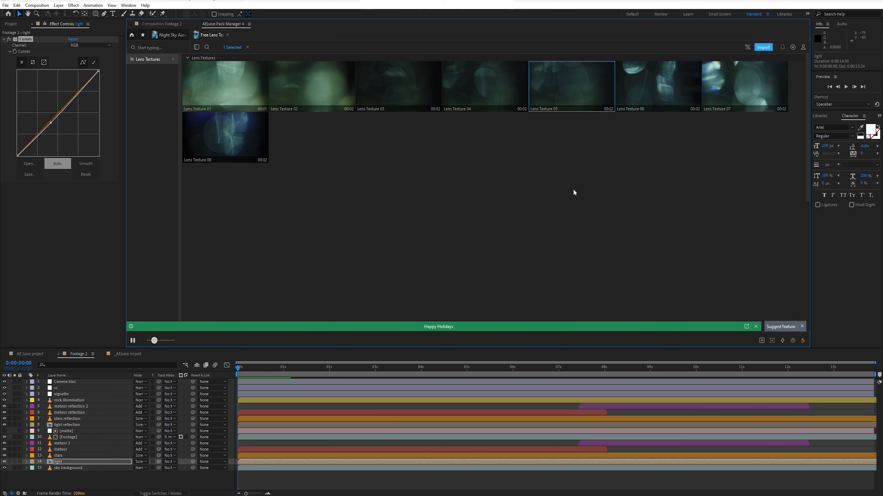
left_click_drag(66, 462, 87, 400)
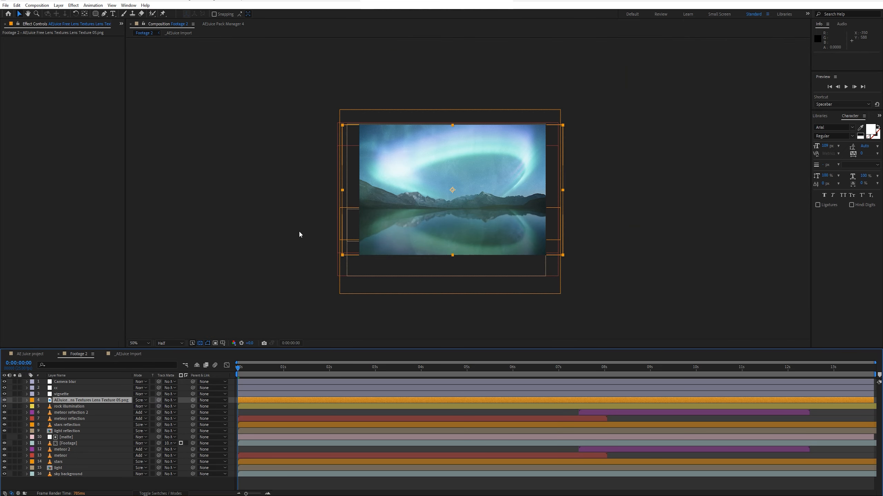
left_click(34, 401)
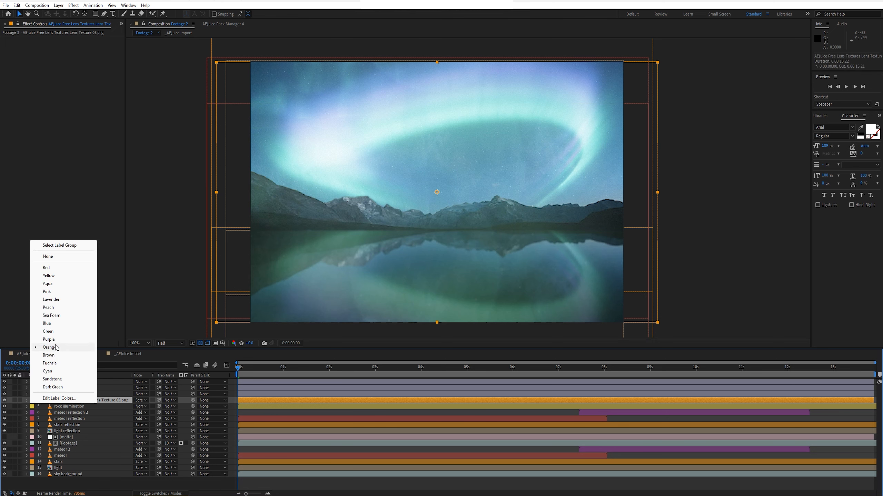
left_click(46, 324)
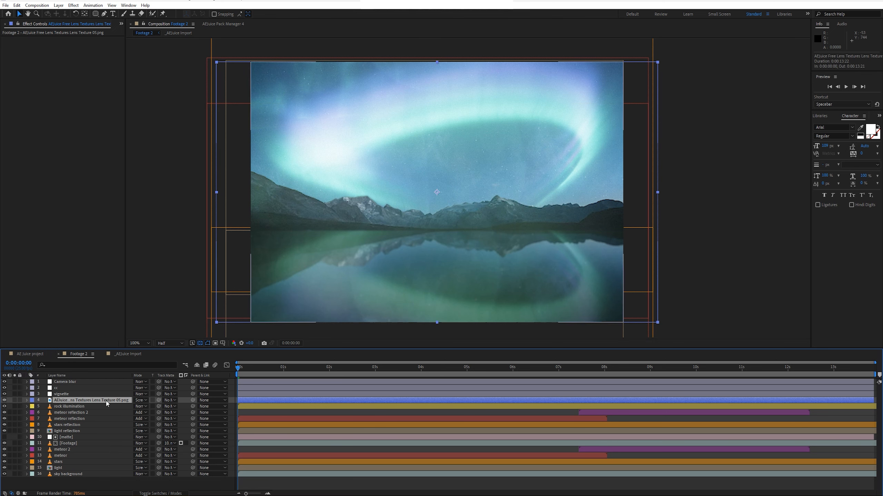
Scale the Lens Texture 05 layer up slightly beyond the frame edges and set its opacity to 20%.
key("s")
left_click_drag(145, 407, 144, 407)
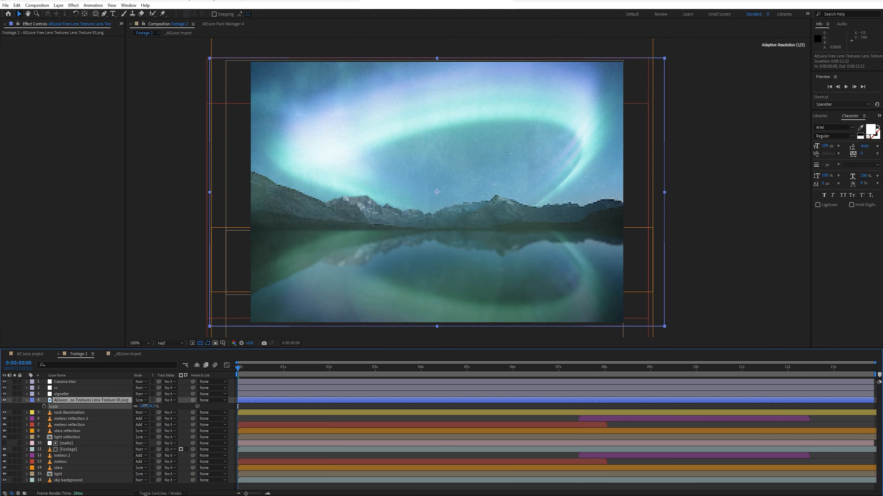
left_click(95, 284)
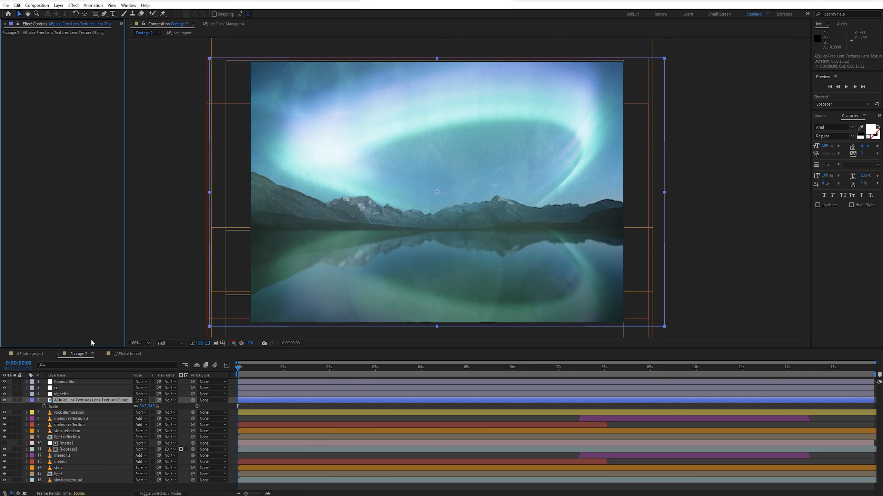
left_click(138, 406)
type("20")
key("Return")
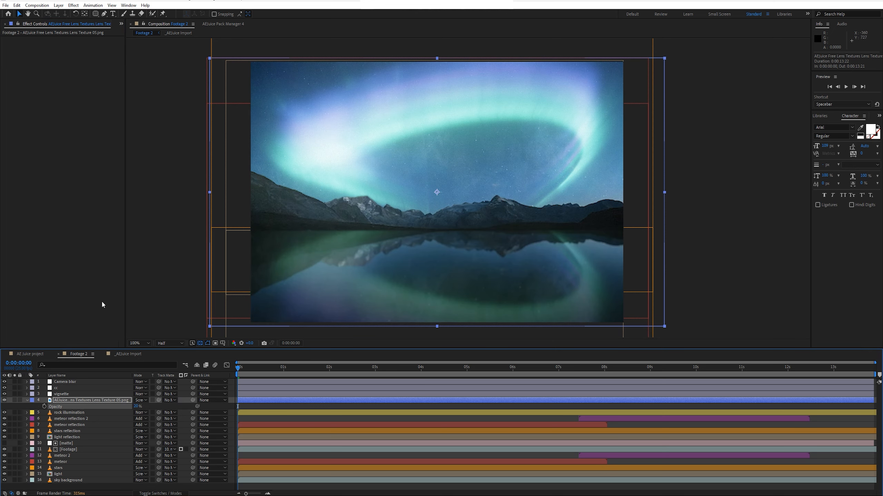
Apply Tint to the Lens Texture 05 layer with Amount to Tint at 50%, and collapse the layer's properties.
left_click(68, 293)
key("ctrl+space")
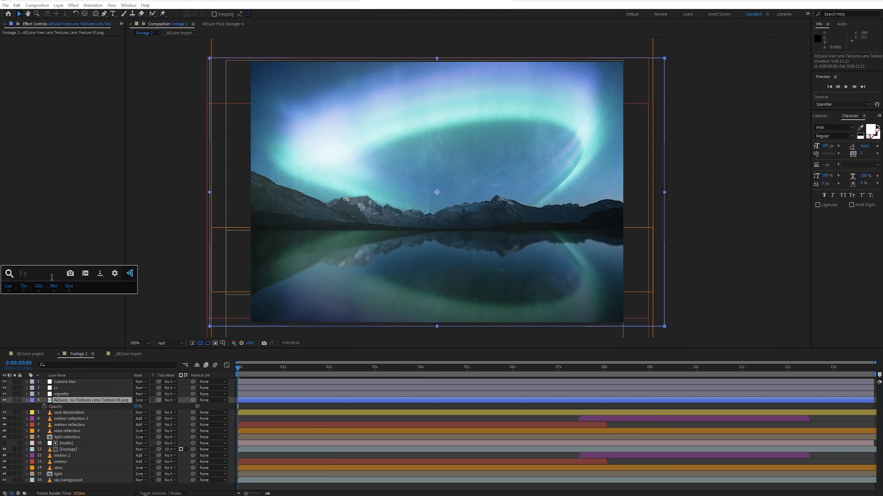
key("2")
left_click(73, 58)
type("50")
key("Return")
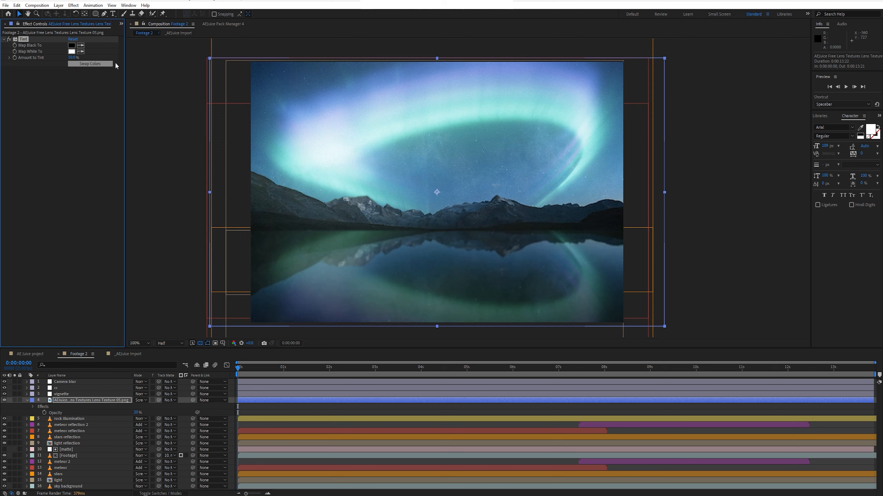
left_click(692, 227)
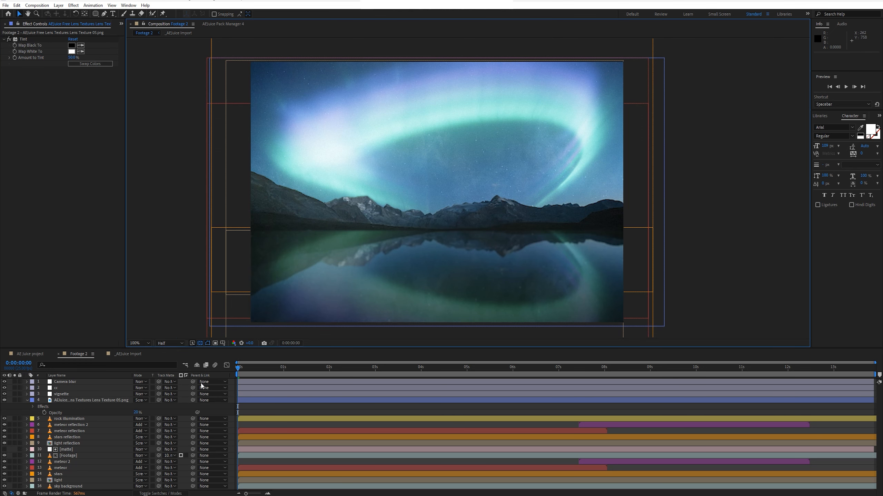
left_click(27, 400)
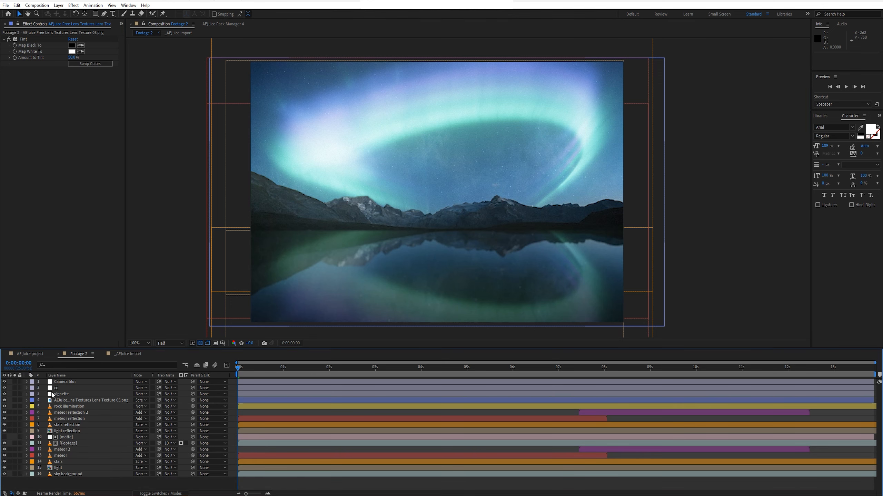
Give the Camera blur, cc and vignette layers a Green label.
left_click(60, 394)
left_click(55, 382, "shift")
left_click(33, 383)
left_click(59, 314)
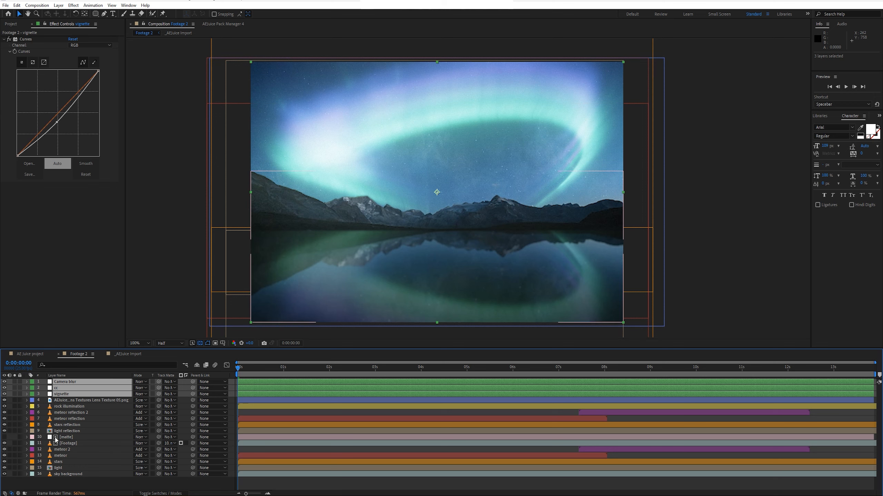
Give the matte and Footage layers a Pink label.
left_click(60, 475)
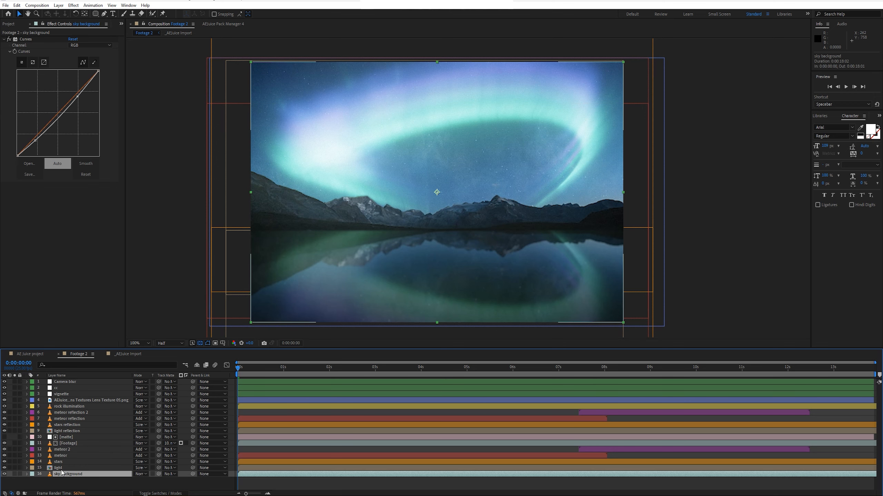
left_click(66, 444)
left_click(52, 438, "shift")
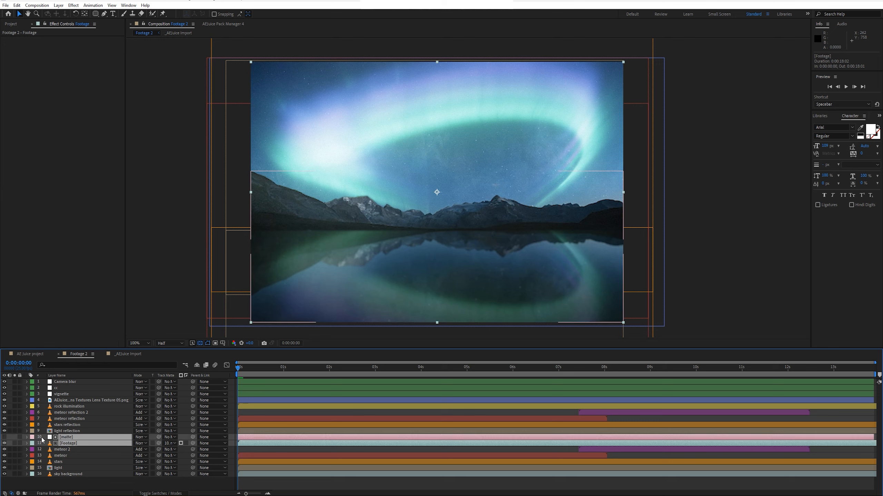
left_click(32, 439)
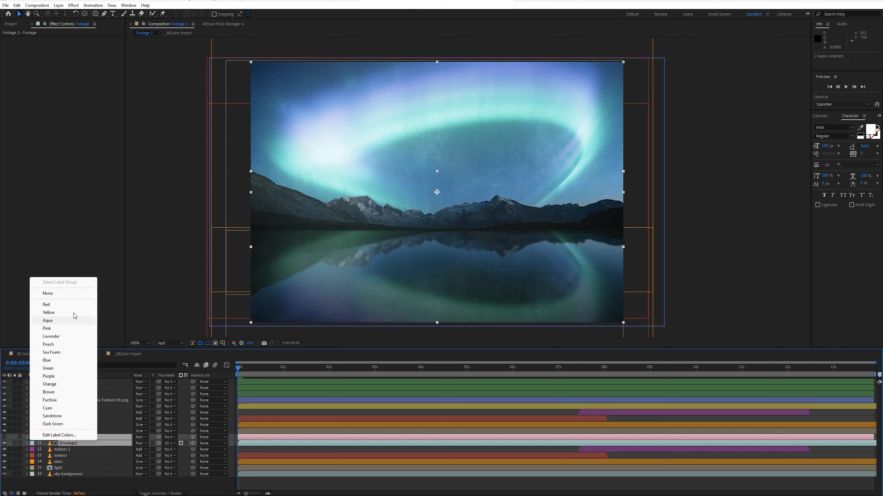
left_click(63, 329)
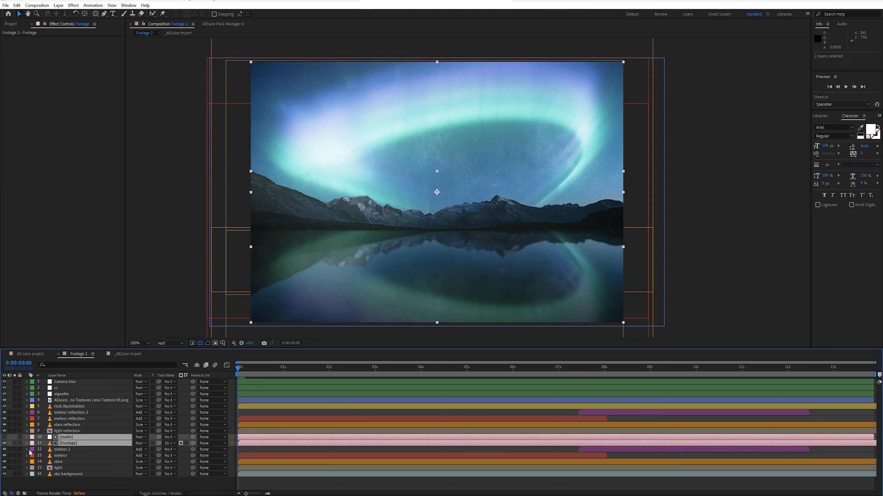
Deselect all layers and play back Footage 2 to review the finished composite.
left_click(102, 487)
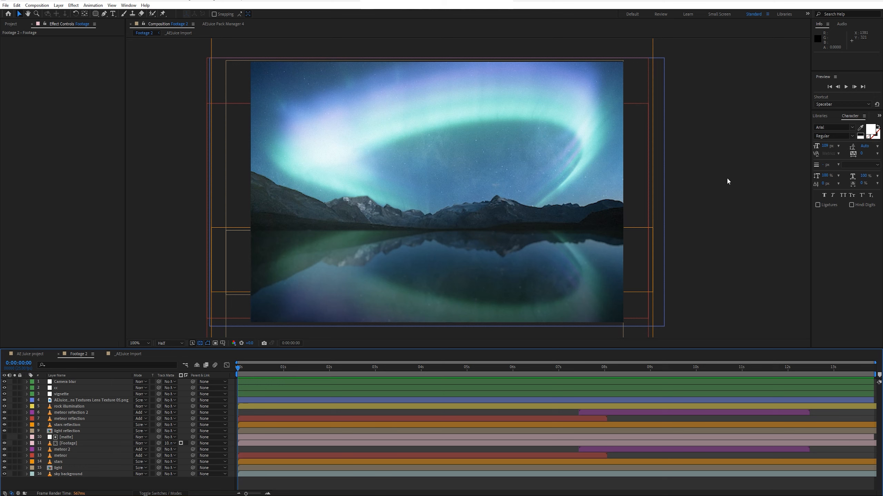
key("space")
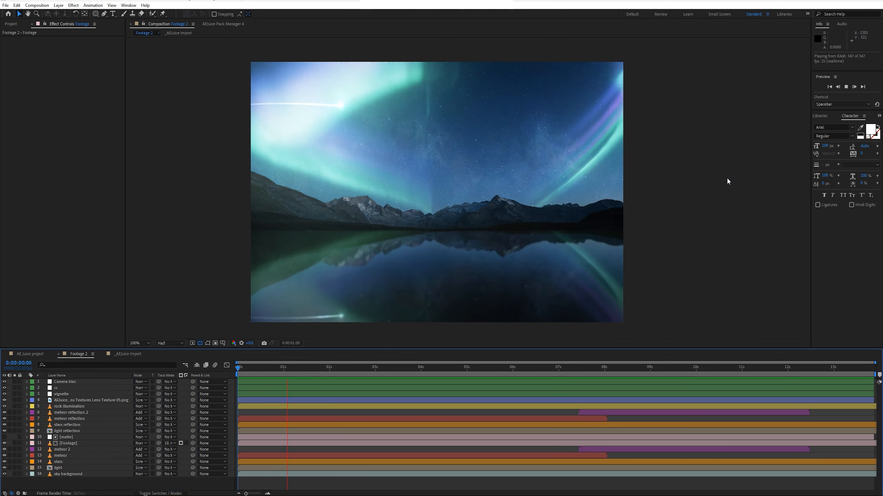